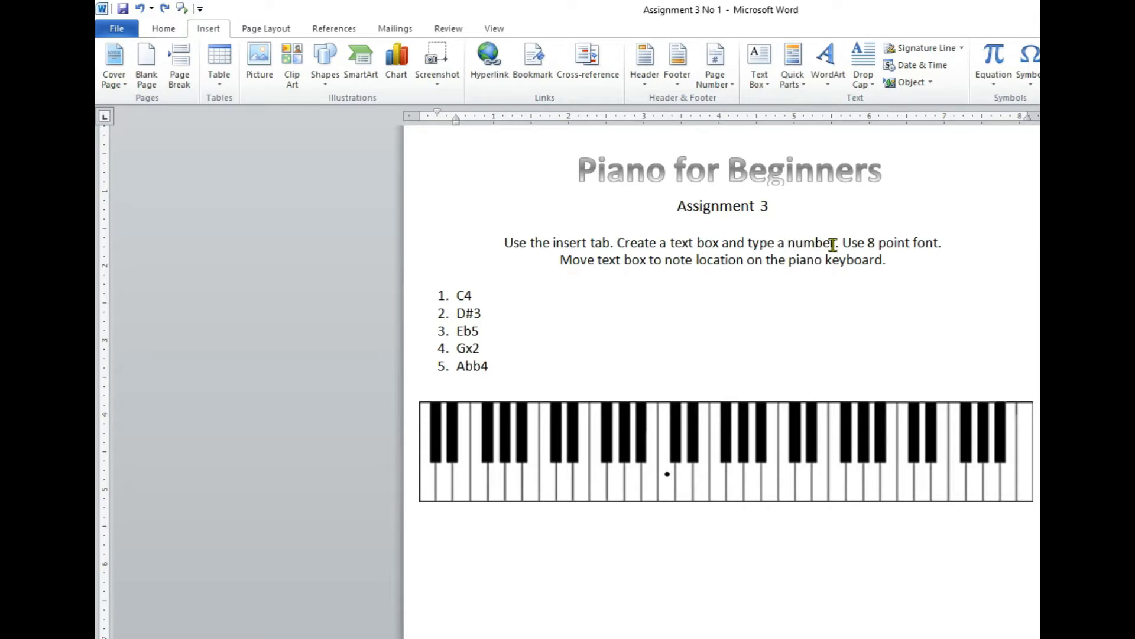
Insert a Simple Text Box, replacing its placeholder text with the number 1 in 8-point font.
{"action": "left_click", "coordinate": [758, 62]}
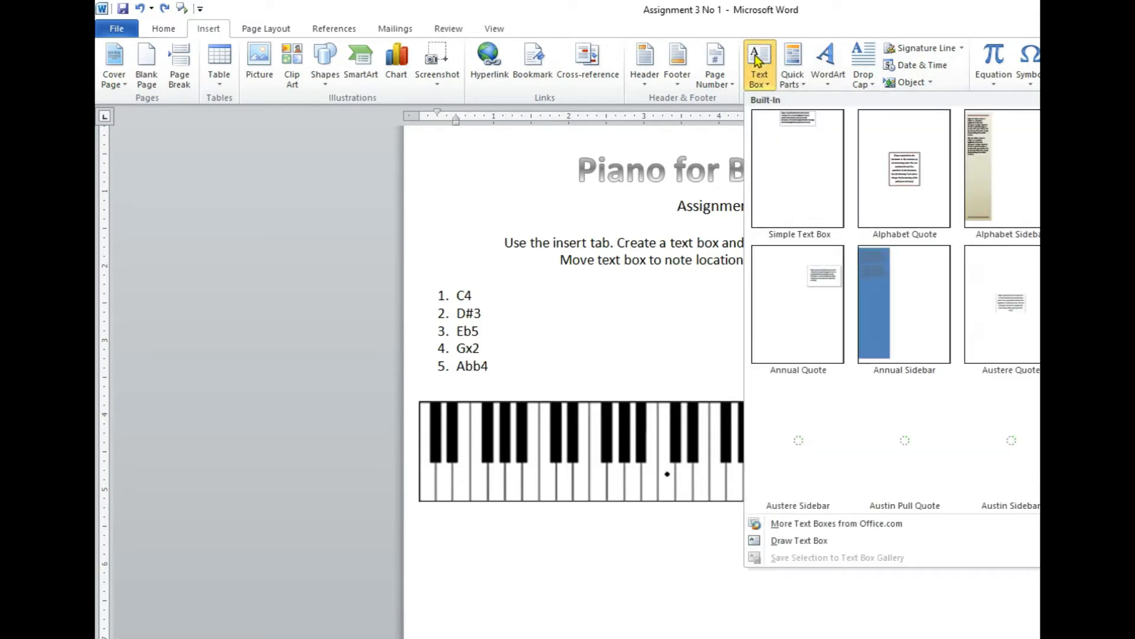
{"action": "left_click", "coordinate": [802, 183]}
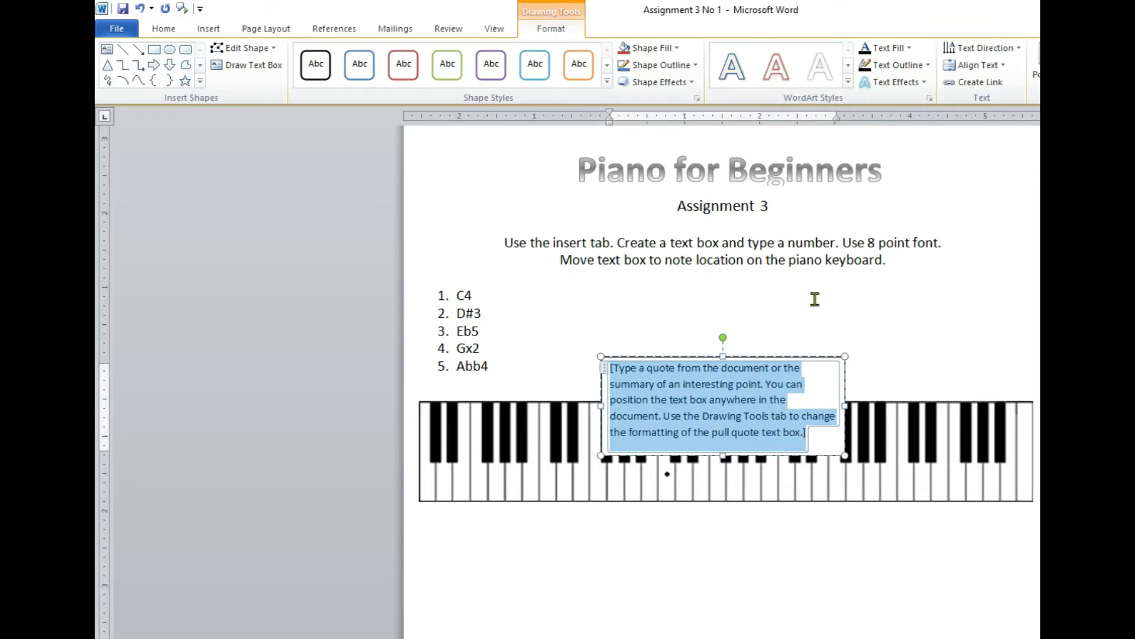
{"action": "key", "text": "Delete"}
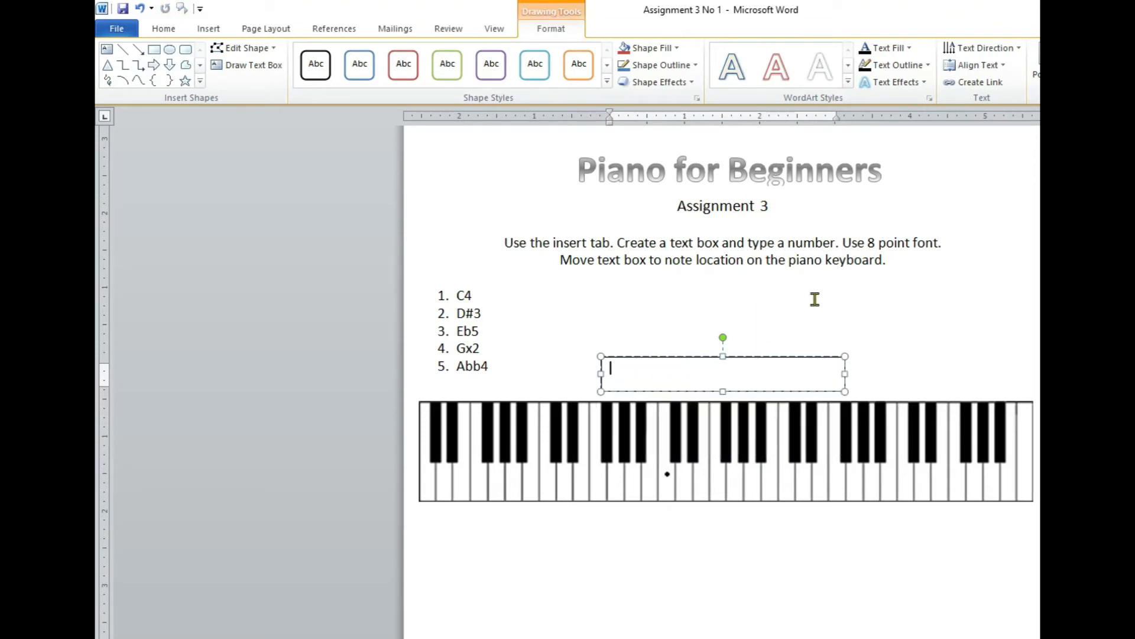
{"action": "left_click", "coordinate": [163, 30]}
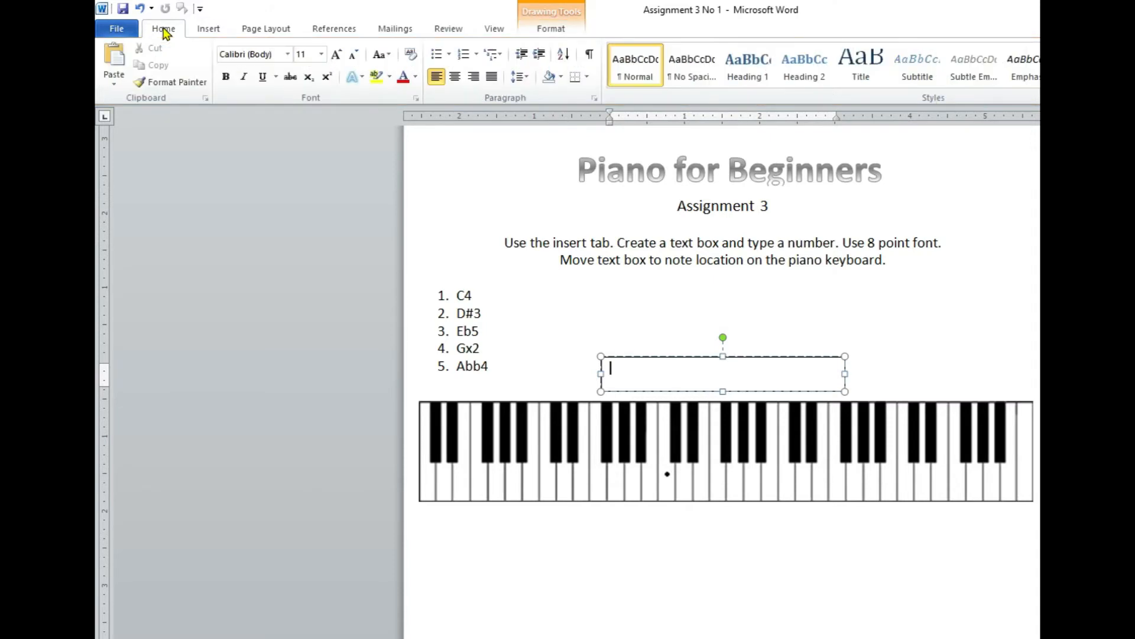
{"action": "left_click", "coordinate": [321, 53]}
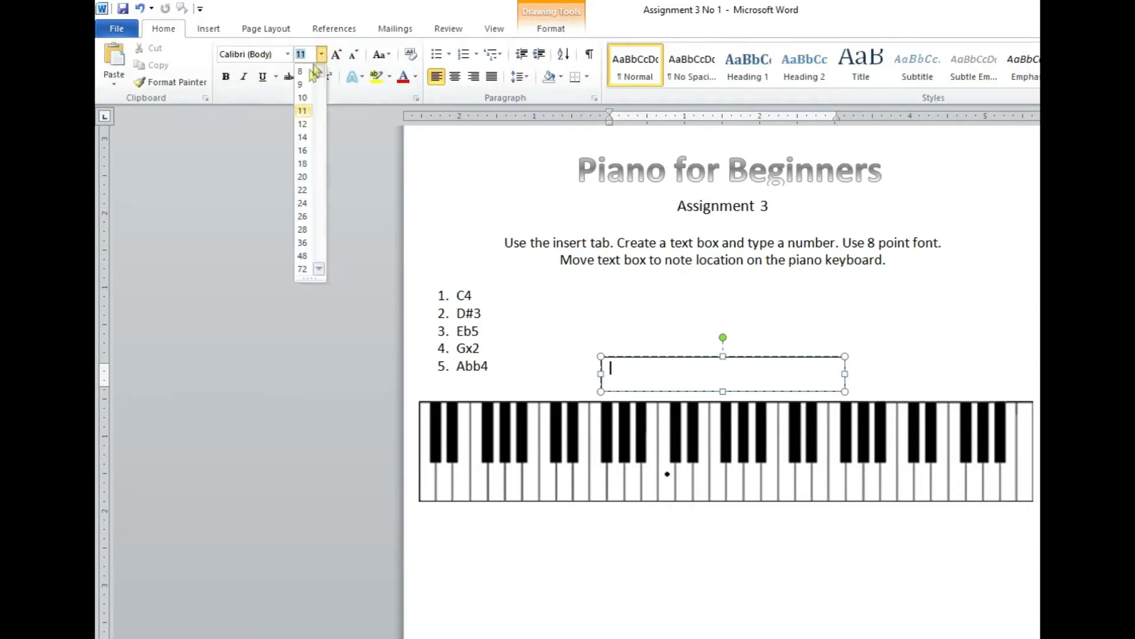
{"action": "left_click", "coordinate": [302, 72]}
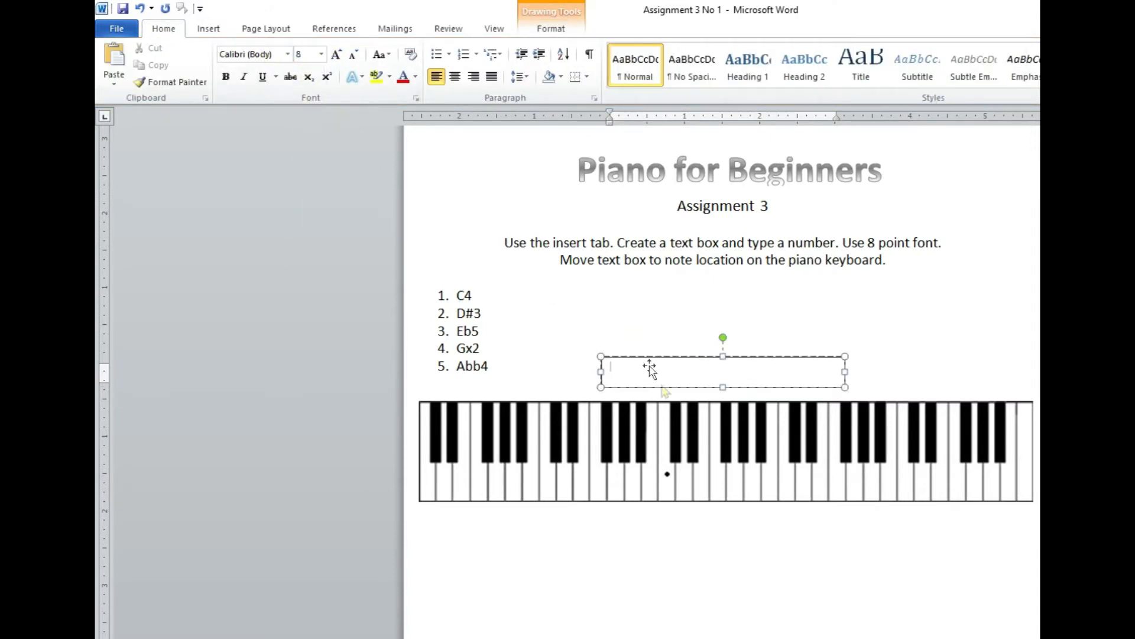
{"action": "type", "text": "1"}
Shrink the number 1 text box to fit its digit and place it directly below the dotted C4 key.
{"action": "left_click_drag", "start_coordinate": [844, 387], "coordinate": [622, 375]}
{"action": "left_click_drag", "start_coordinate": [621, 377], "coordinate": [620, 377]}
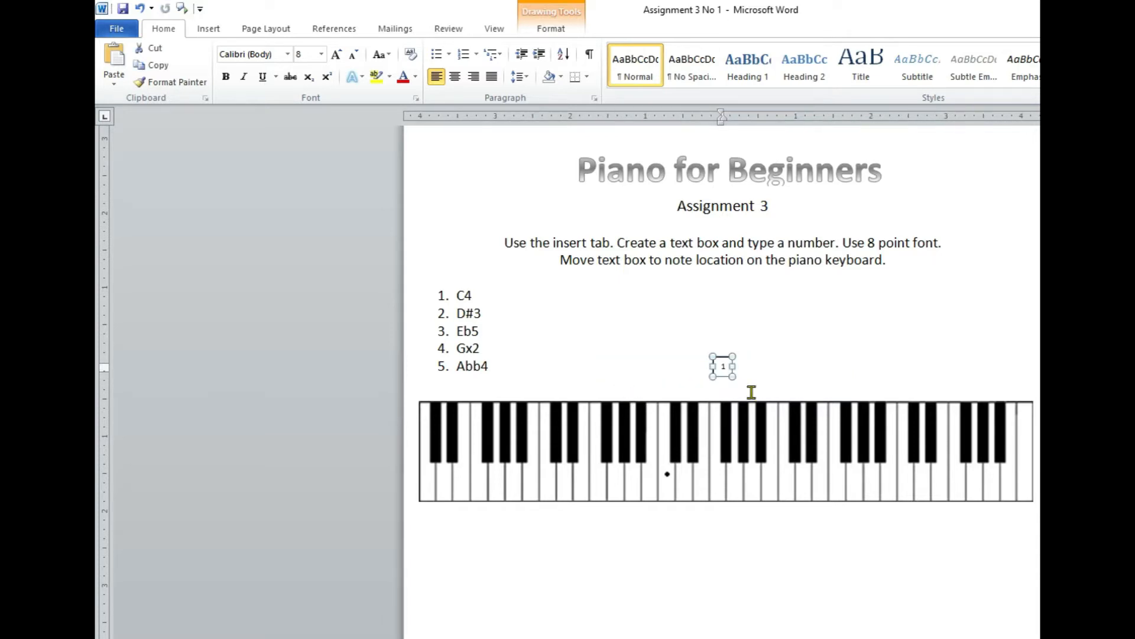
{"action": "left_click_drag", "start_coordinate": [728, 364], "coordinate": [670, 507]}
{"action": "left_click", "coordinate": [733, 535]}
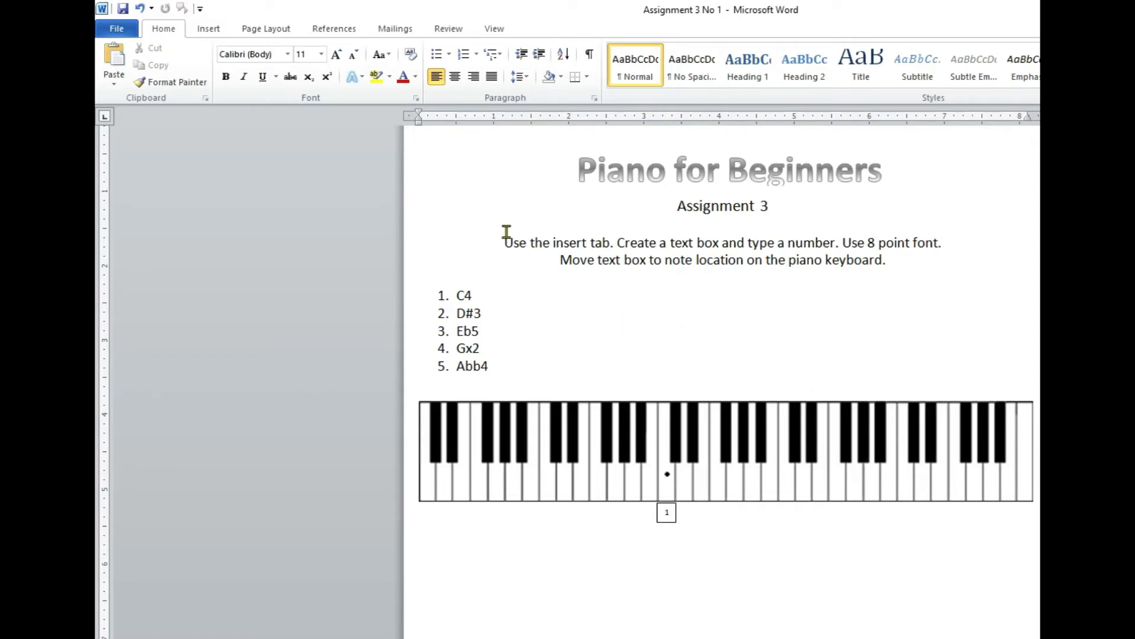
Insert another Simple Text Box containing only the number 2 in 8-point font.
{"action": "left_click", "coordinate": [208, 31]}
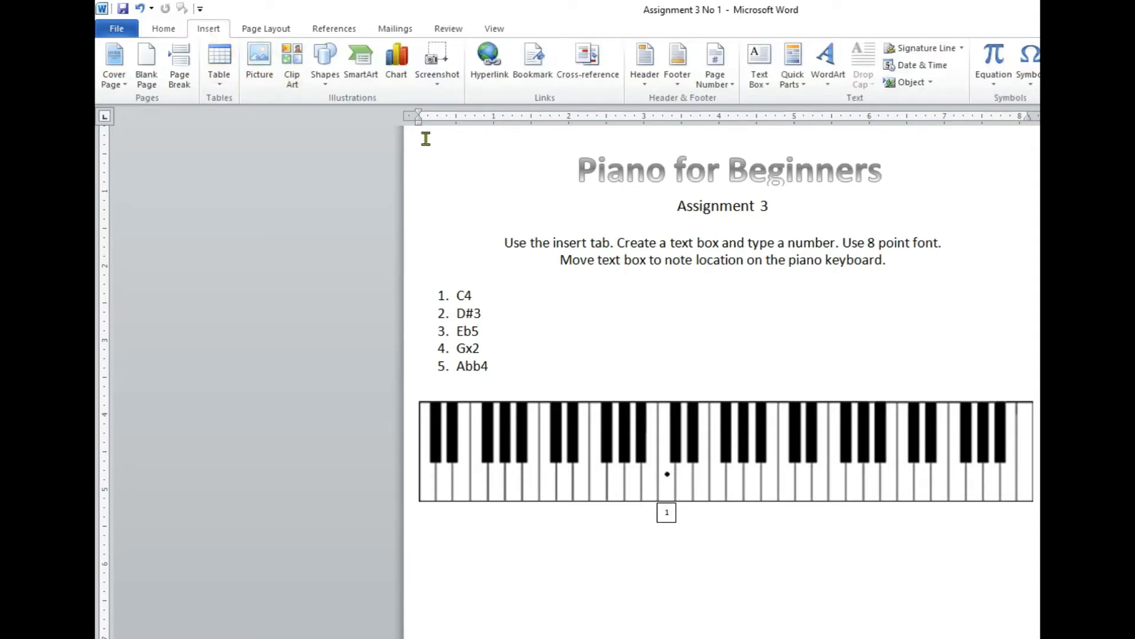
{"action": "left_click", "coordinate": [764, 65]}
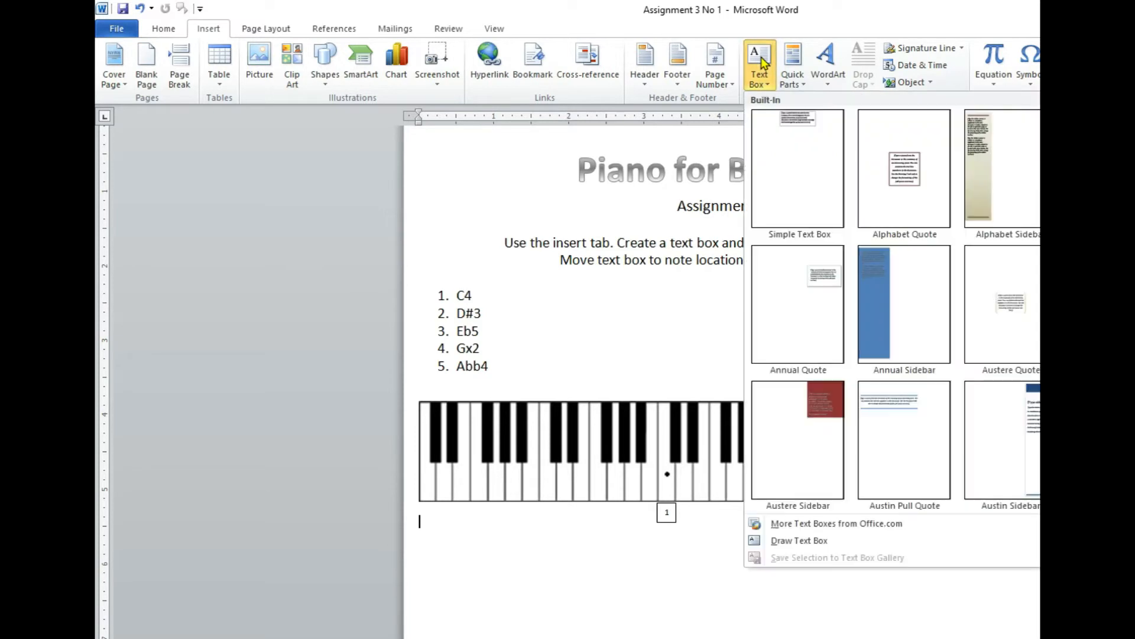
{"action": "left_click", "coordinate": [797, 188]}
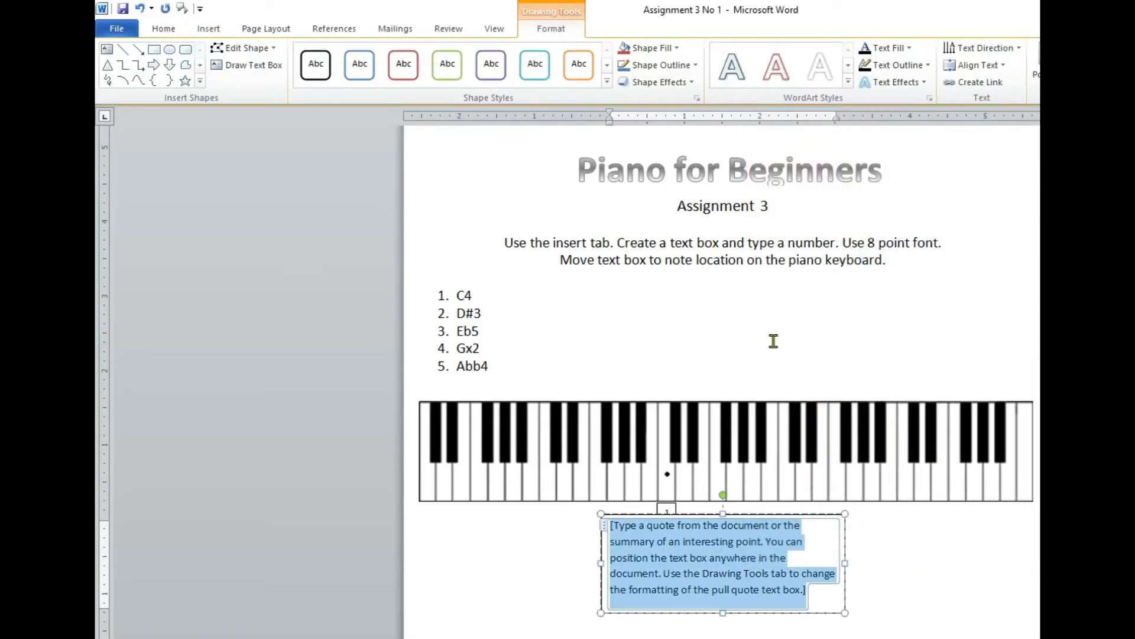
{"action": "key", "text": "Delete"}
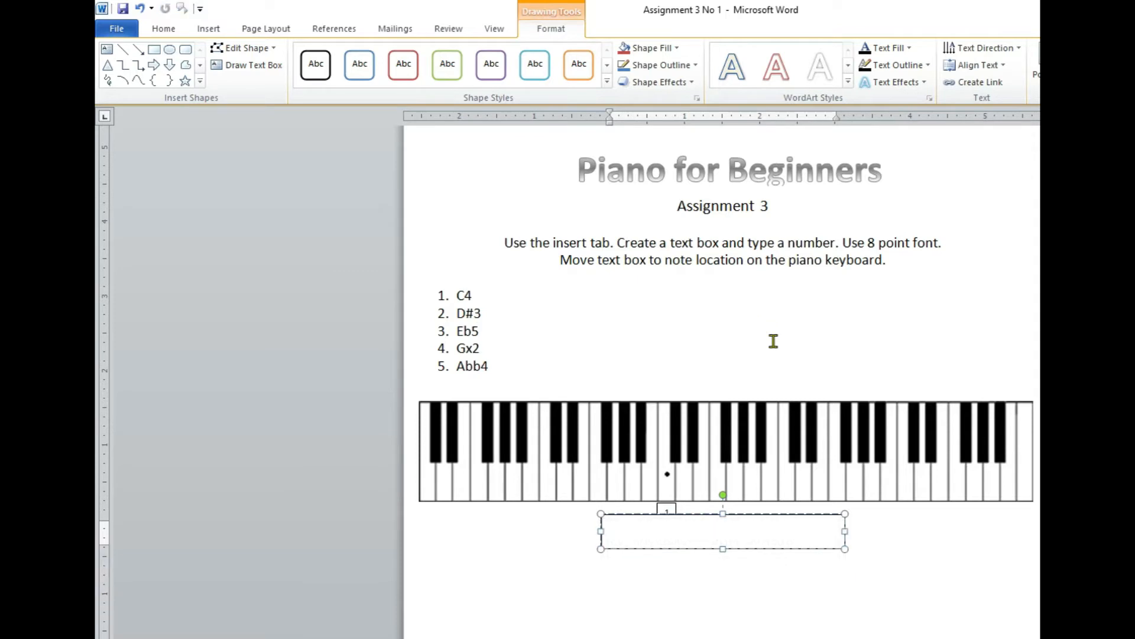
{"action": "left_click", "coordinate": [166, 29]}
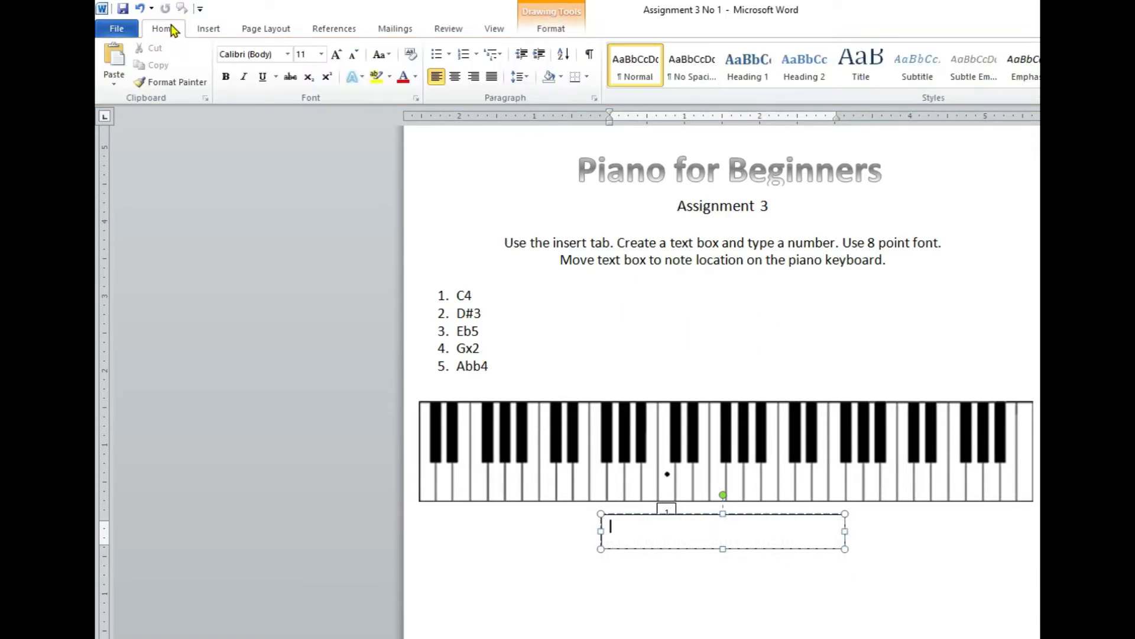
{"action": "left_click", "coordinate": [321, 54]}
{"action": "left_click", "coordinate": [303, 71]}
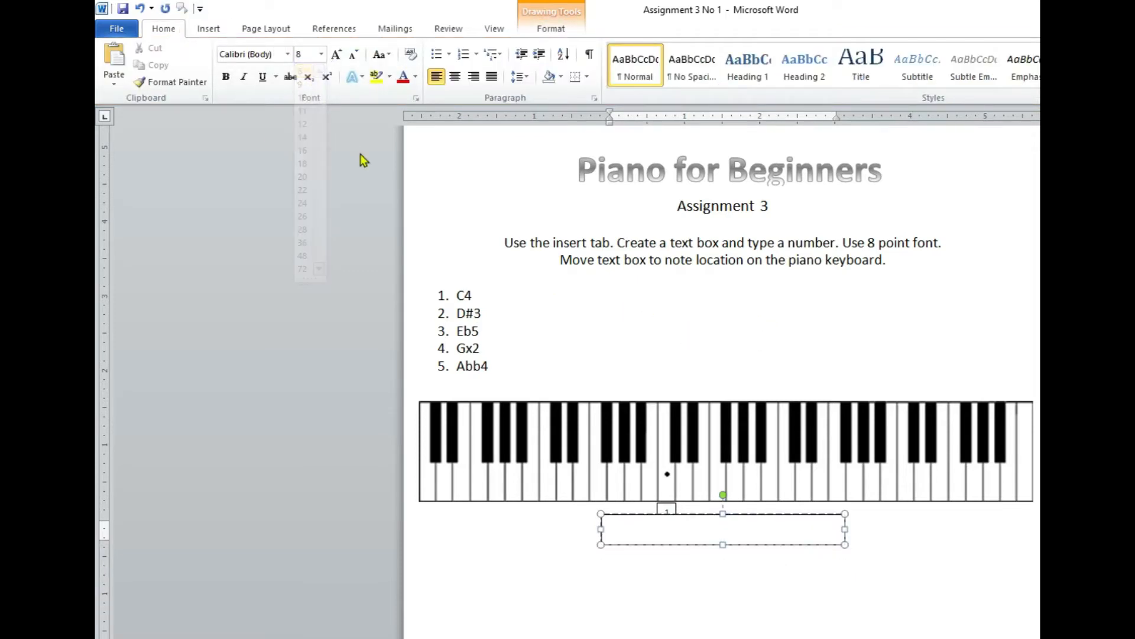
{"action": "type", "text": "2"}
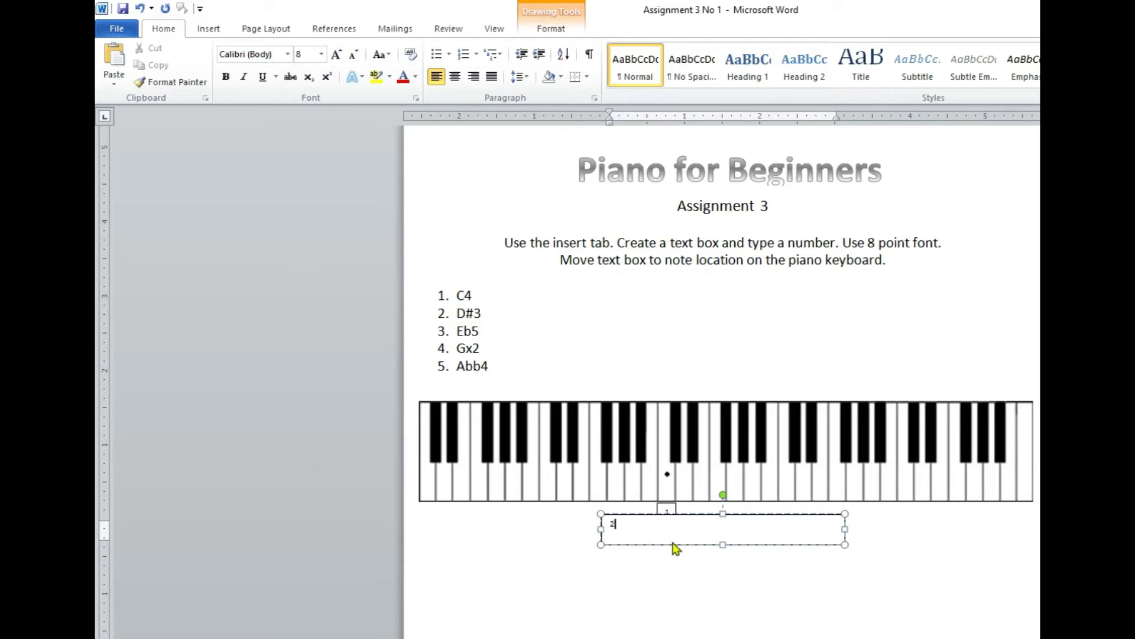
Shrink the number 2 text box to fit its digit and place it directly above the D#3 black key.
{"action": "left_click_drag", "start_coordinate": [844, 544], "coordinate": [622, 534]}
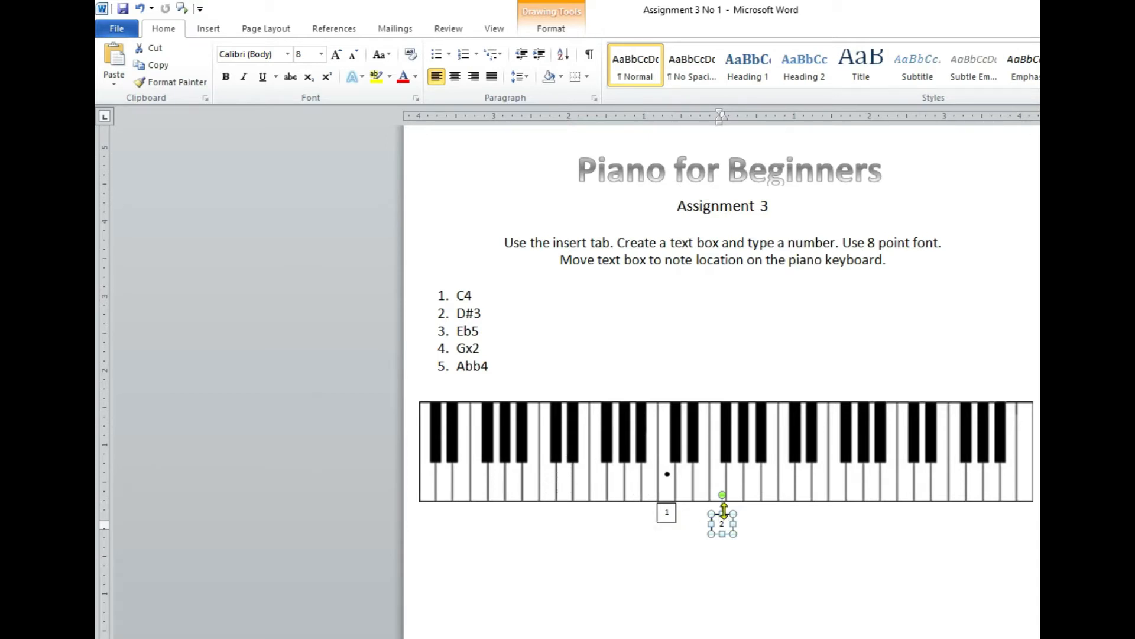
{"action": "mouse_move", "coordinate": [729, 519]}
{"action": "left_mouse_down"}
{"action": "mouse_move", "coordinate": [703, 476]}
{"action": "mouse_move", "coordinate": [631, 411]}
{"action": "mouse_move", "coordinate": [578, 383]}
{"action": "left_mouse_up"}
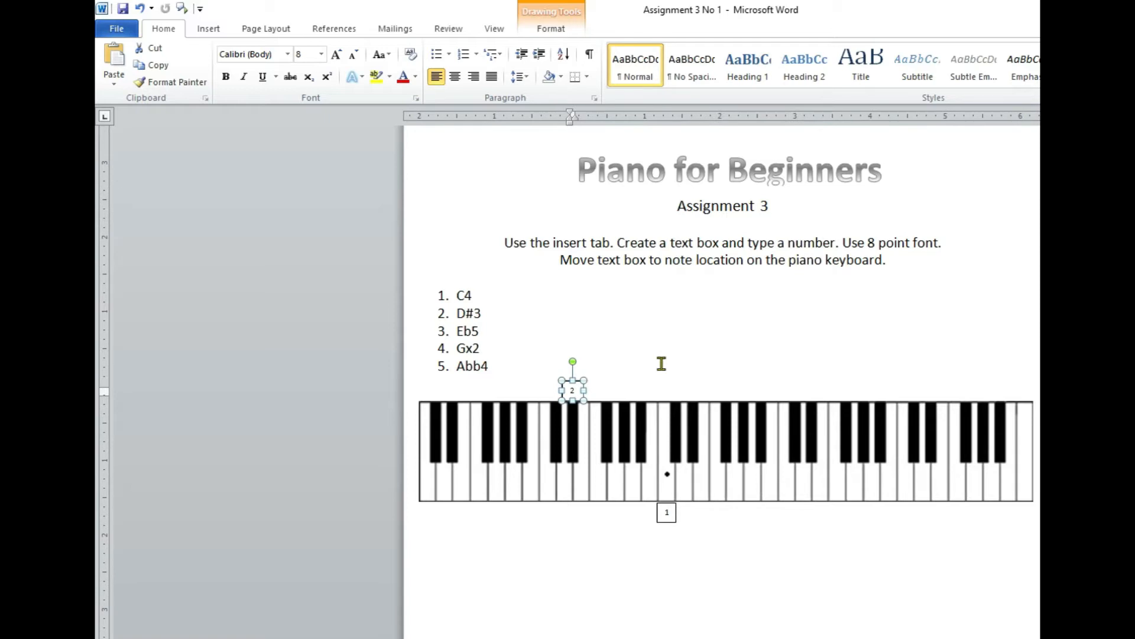
{"action": "left_click", "coordinate": [663, 364]}
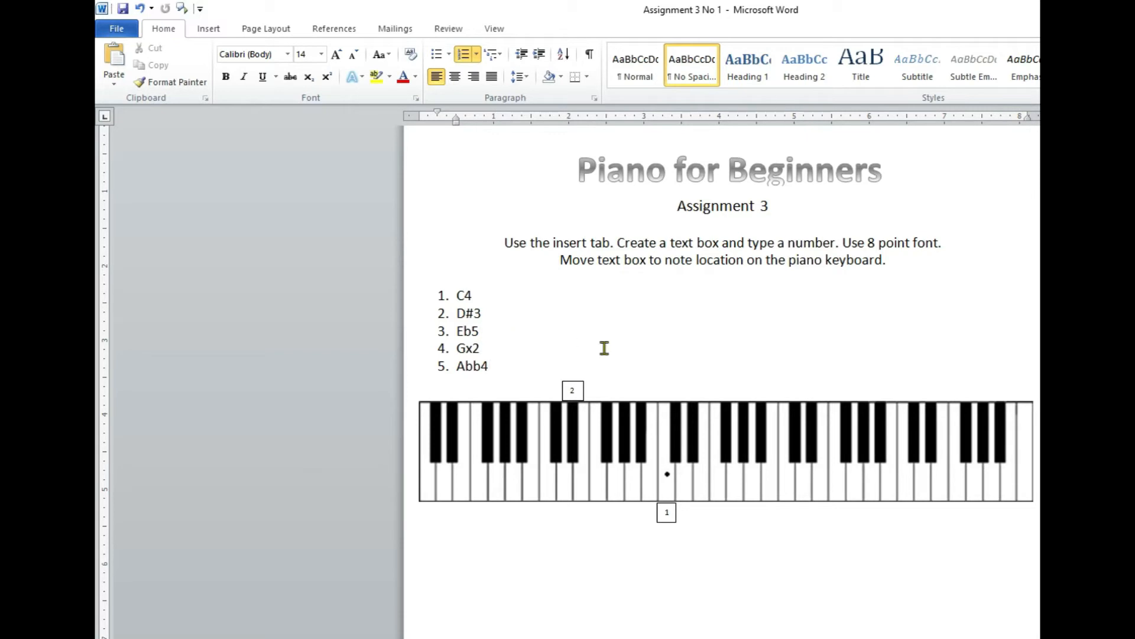
Insert another Simple Text Box containing only the number 3 in 8-point font.
{"action": "left_click", "coordinate": [208, 32]}
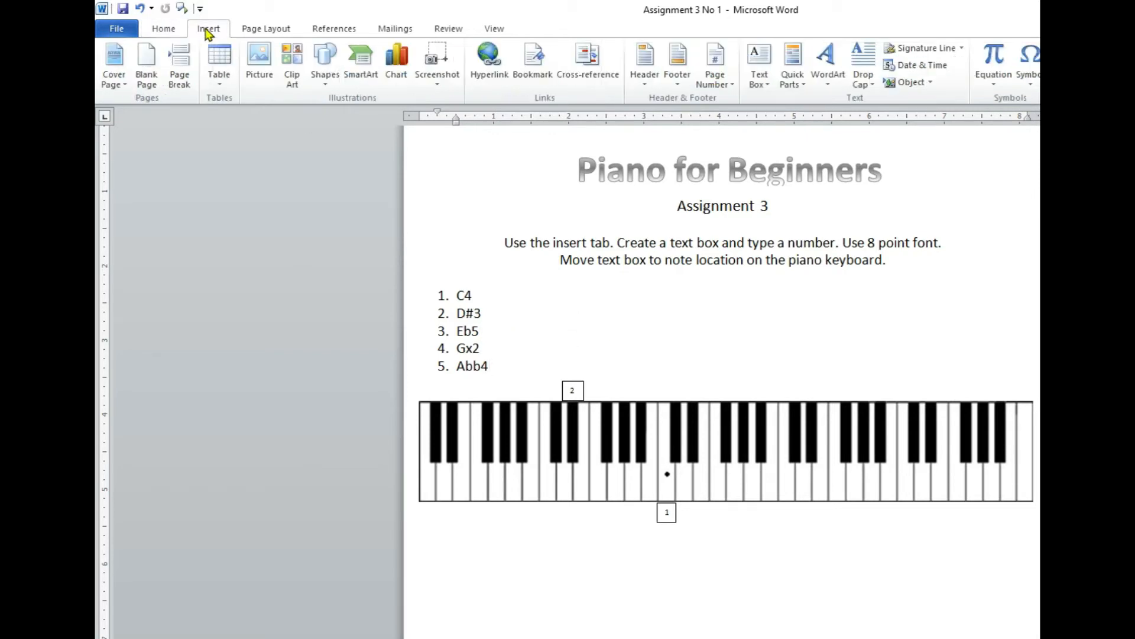
{"action": "left_click", "coordinate": [759, 60]}
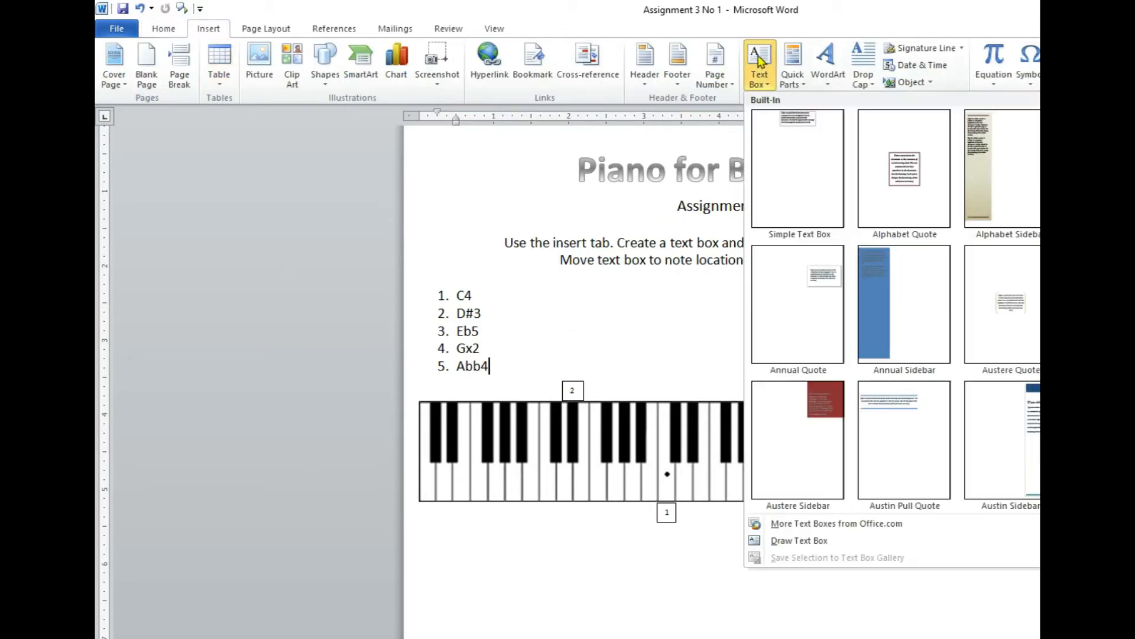
{"action": "left_click", "coordinate": [773, 157]}
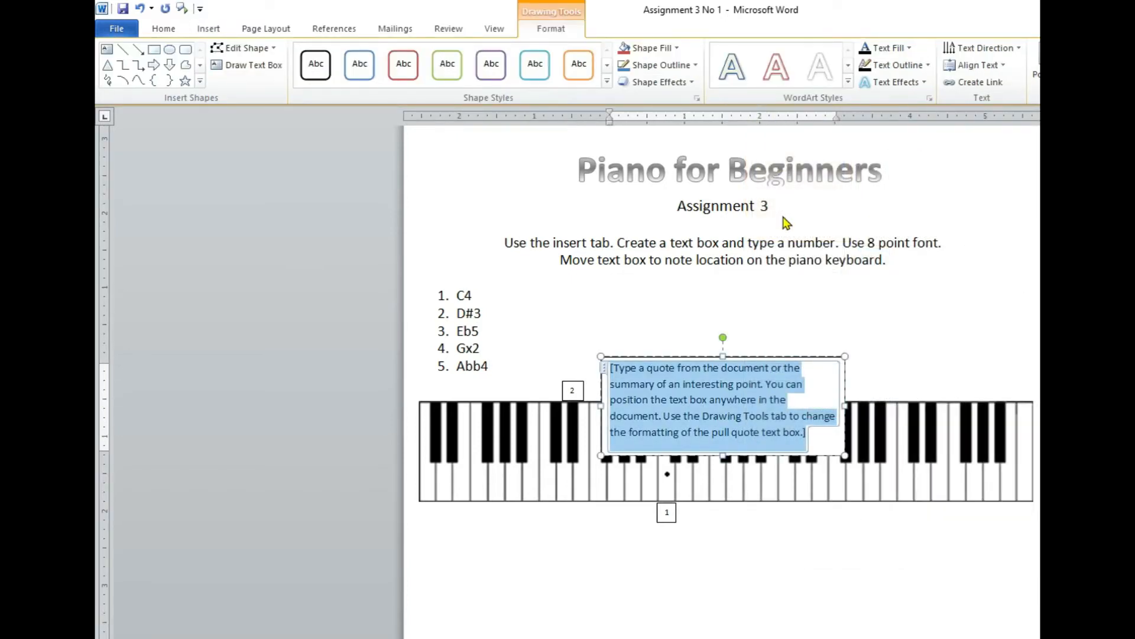
{"action": "key", "text": "Delete"}
{"action": "left_click", "coordinate": [164, 31]}
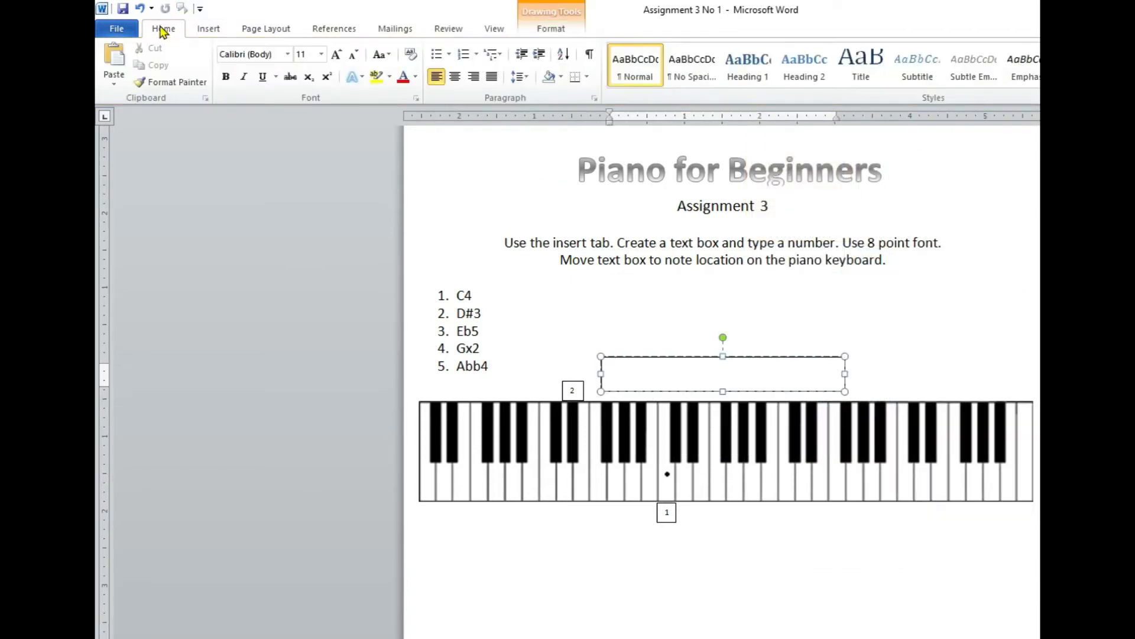
{"action": "left_click", "coordinate": [321, 54]}
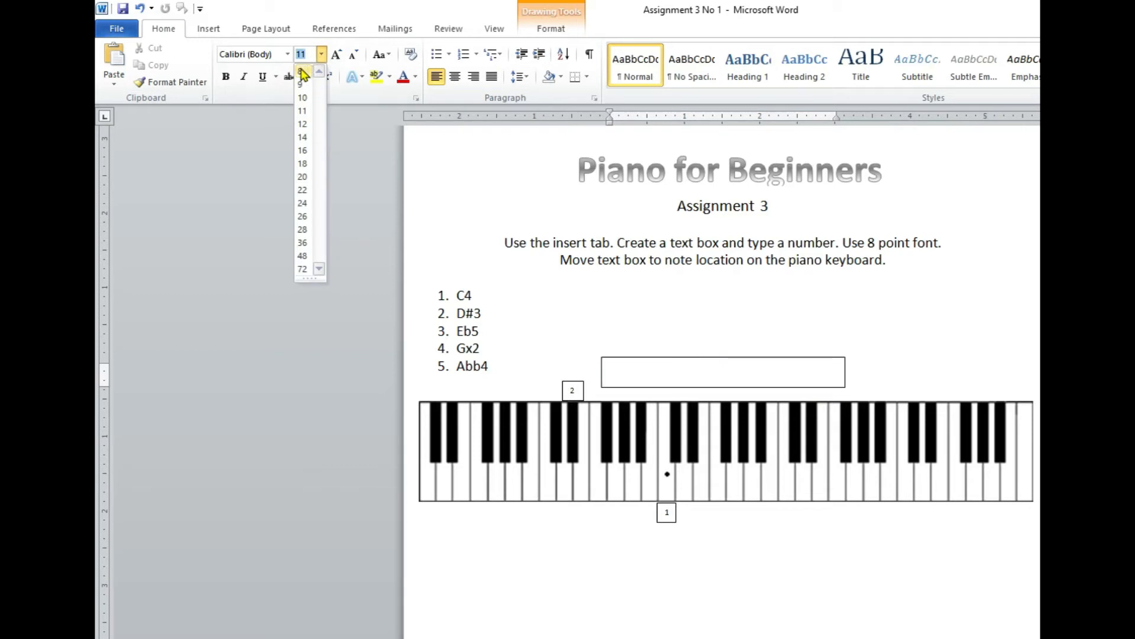
{"action": "left_click", "coordinate": [304, 72]}
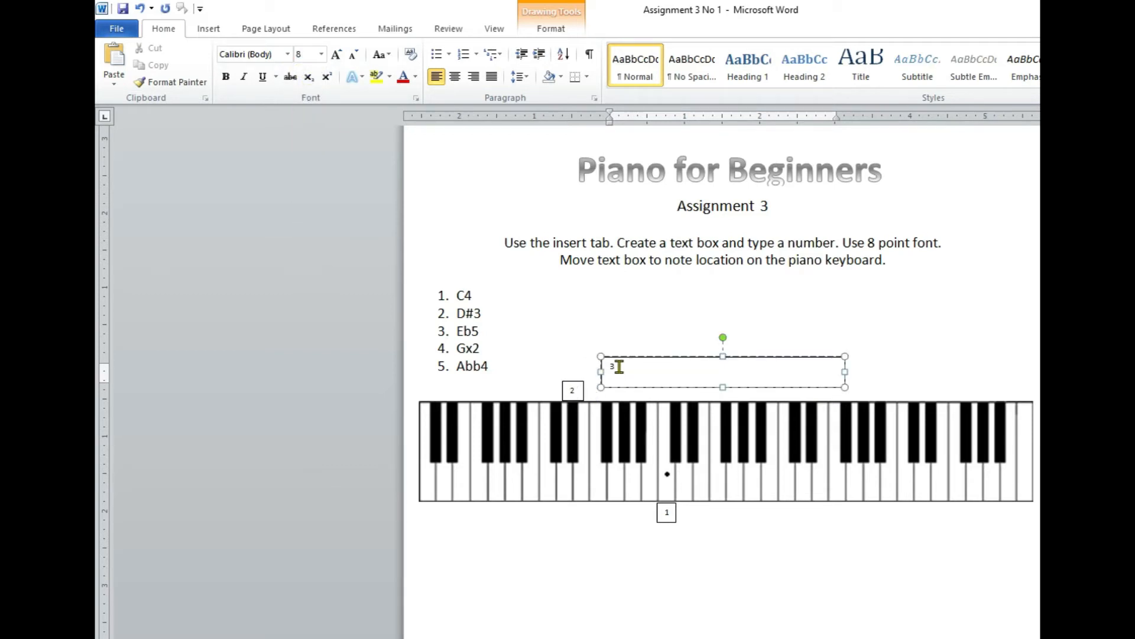
Shrink the number 3 text box to fit its digit and place it directly above the Eb5 black key.
{"action": "left_click_drag", "start_coordinate": [843, 387], "coordinate": [620, 374]}
{"action": "left_click_drag", "start_coordinate": [621, 374], "coordinate": [733, 374]}
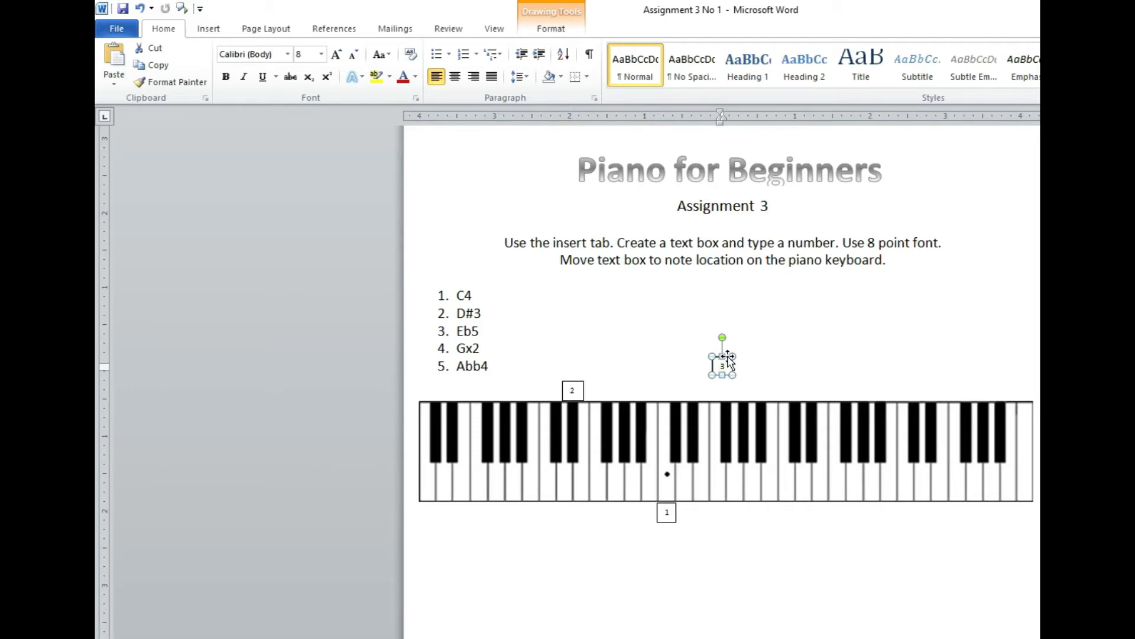
{"action": "left_click_drag", "start_coordinate": [728, 358], "coordinate": [815, 384]}
{"action": "left_click_drag", "start_coordinate": [815, 385], "coordinate": [816, 385]}
{"action": "left_click", "coordinate": [890, 343]}
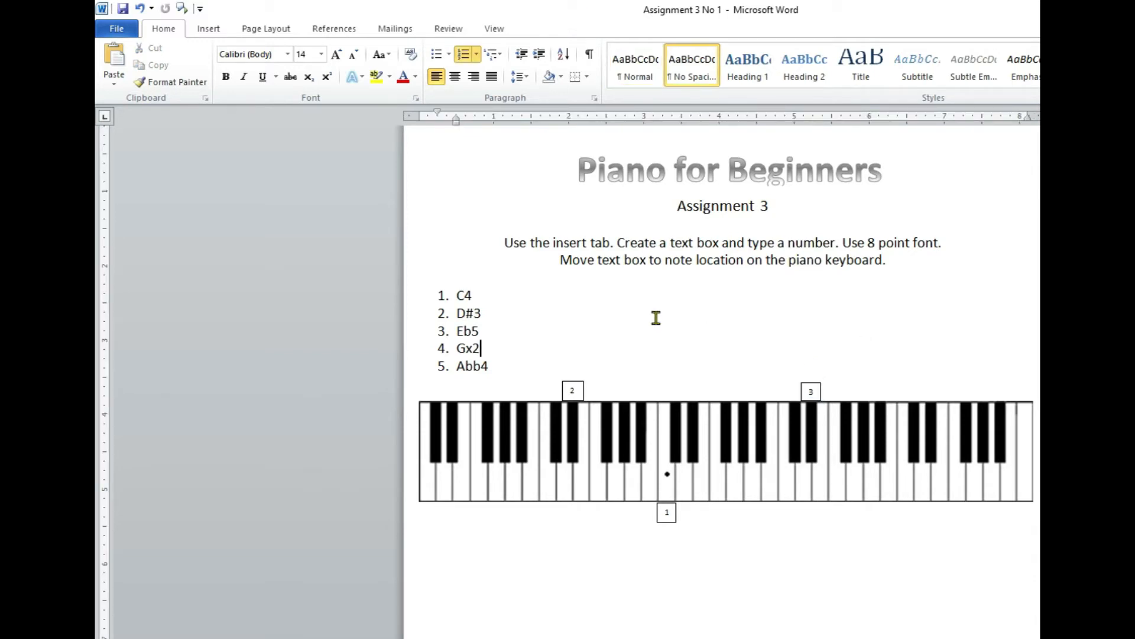
Insert another Simple Text Box containing only the number 4 in 8-point font.
{"action": "left_click", "coordinate": [210, 30]}
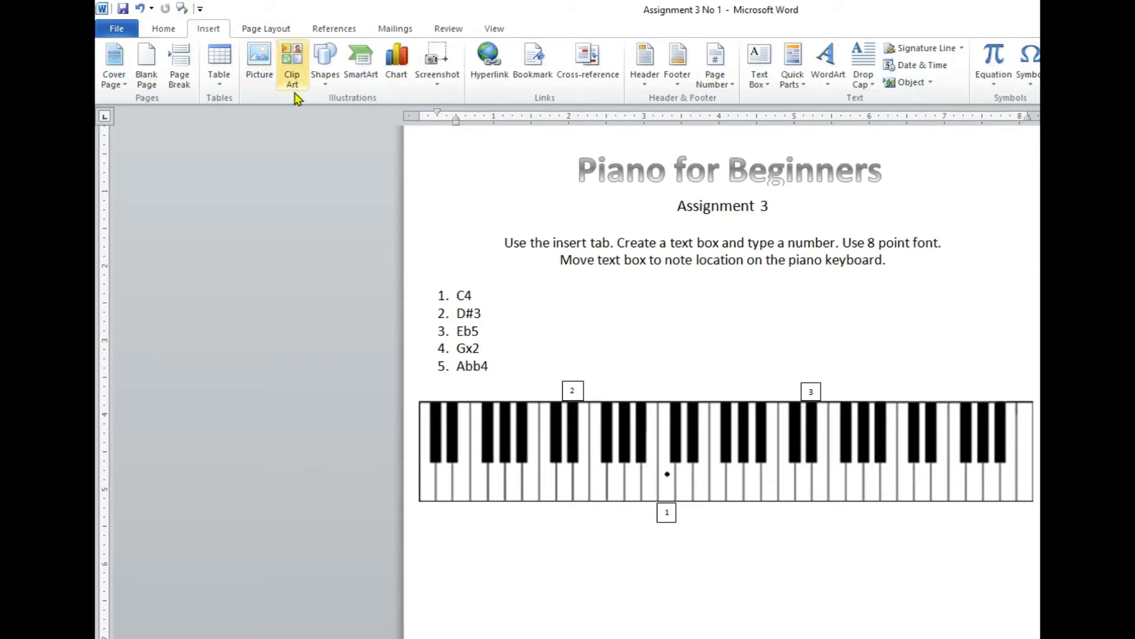
{"action": "left_click", "coordinate": [761, 62]}
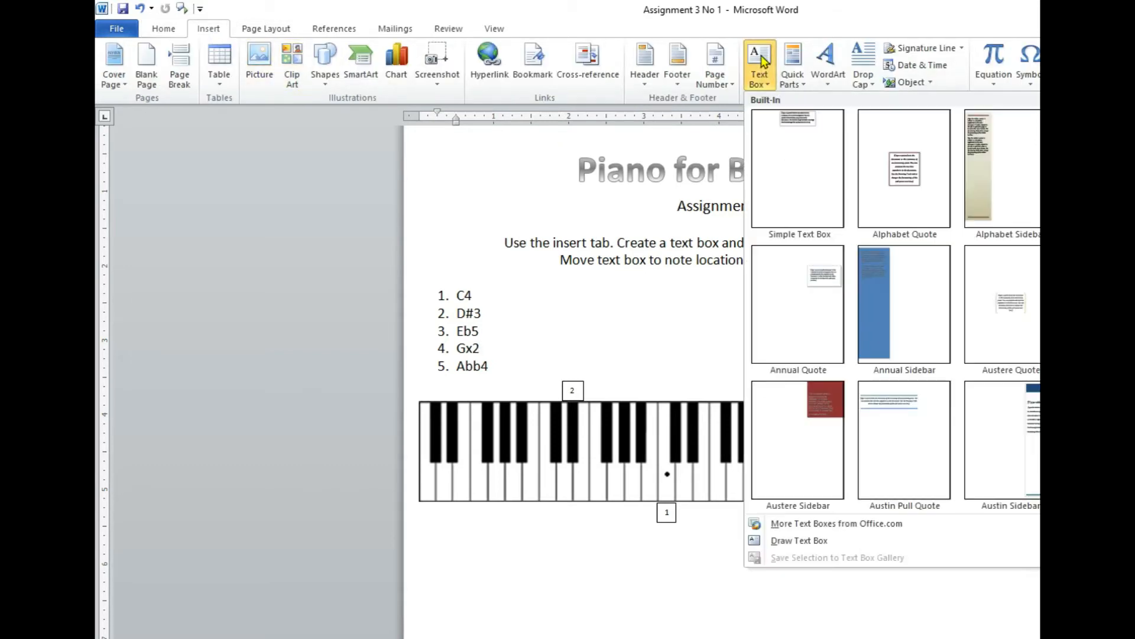
{"action": "left_click", "coordinate": [790, 190]}
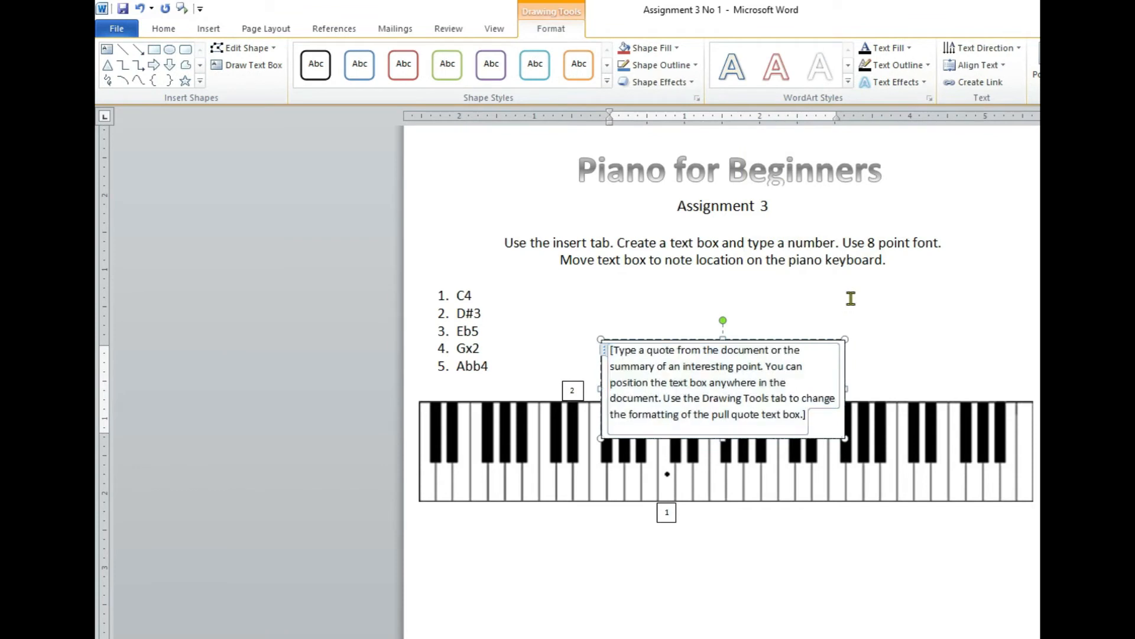
{"action": "key", "text": "Delete"}
{"action": "left_click", "coordinate": [162, 28]}
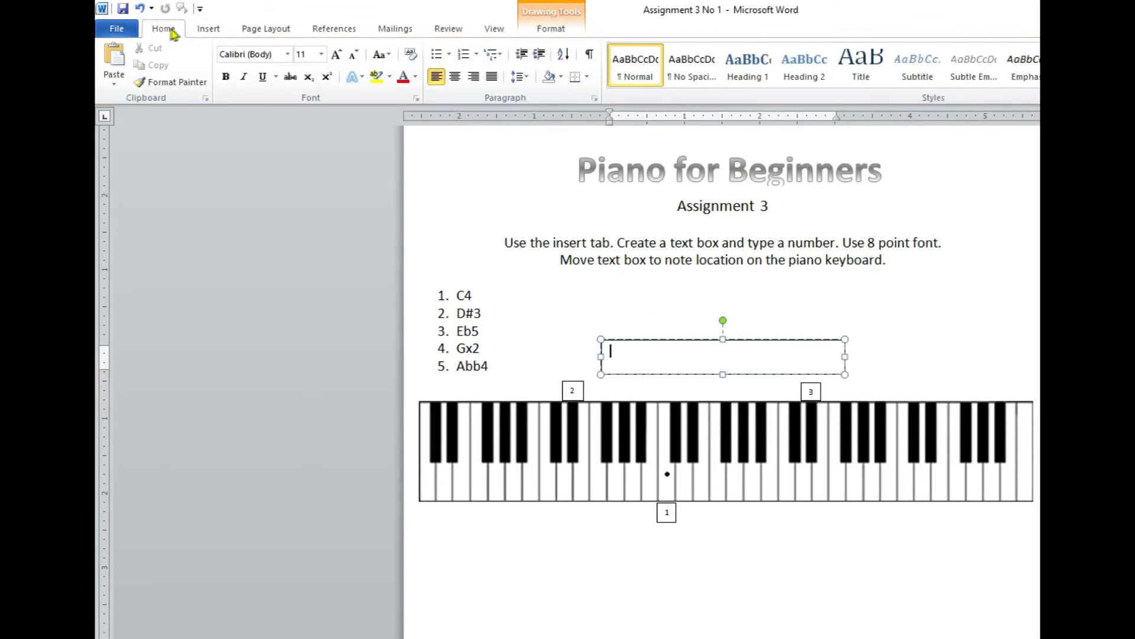
{"action": "left_click", "coordinate": [322, 54]}
{"action": "left_click", "coordinate": [303, 71]}
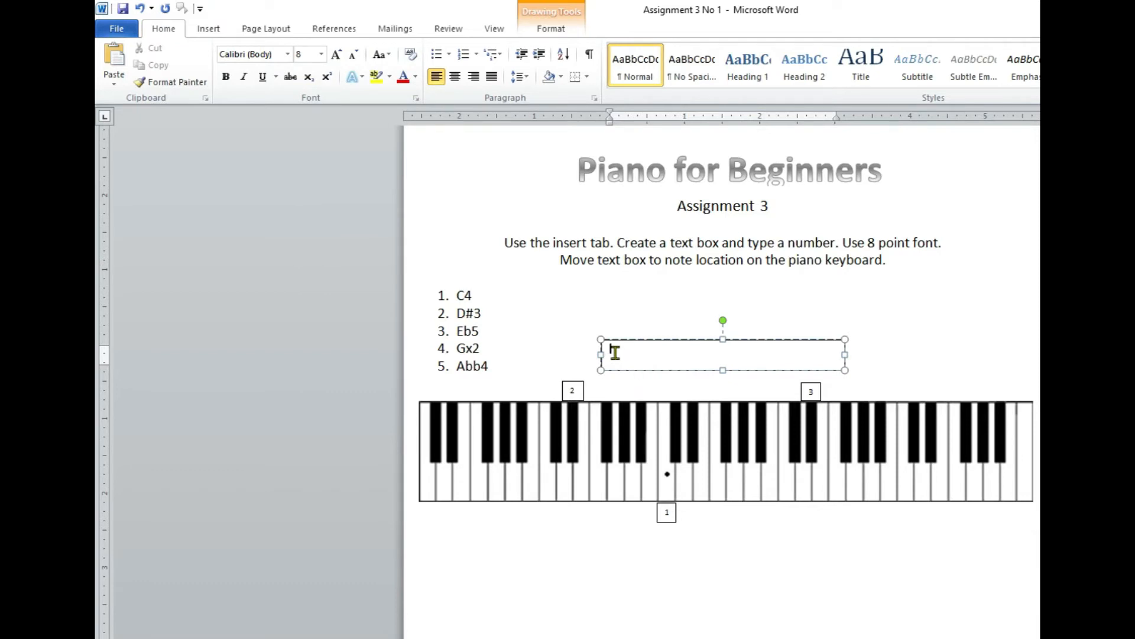
{"action": "type", "text": "4"}
Shrink the number 4 text box to fit its digit and place it below the white key for Gx2.
{"action": "left_click_drag", "start_coordinate": [846, 371], "coordinate": [626, 357]}
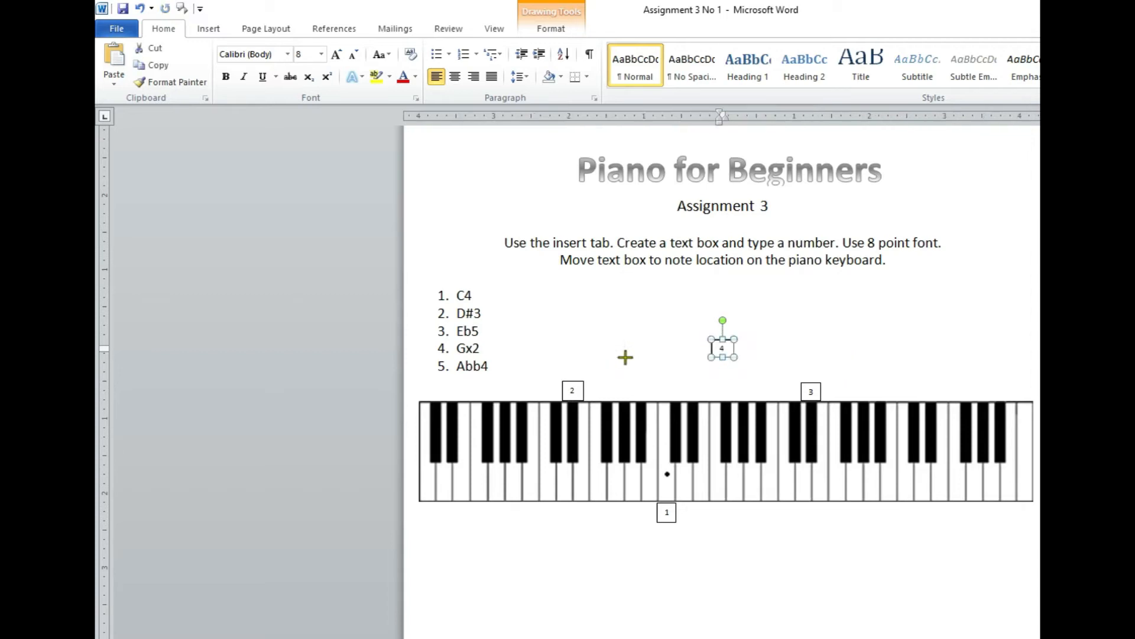
{"action": "left_click_drag", "start_coordinate": [729, 356], "coordinate": [729, 356]}
{"action": "left_click_drag", "start_coordinate": [718, 357], "coordinate": [718, 358]}
{"action": "mouse_move", "coordinate": [724, 346]}
{"action": "left_mouse_down"}
{"action": "mouse_move", "coordinate": [540, 512]}
{"action": "mouse_move", "coordinate": [515, 510]}
{"action": "left_mouse_up"}
{"action": "left_click", "coordinate": [540, 549]}
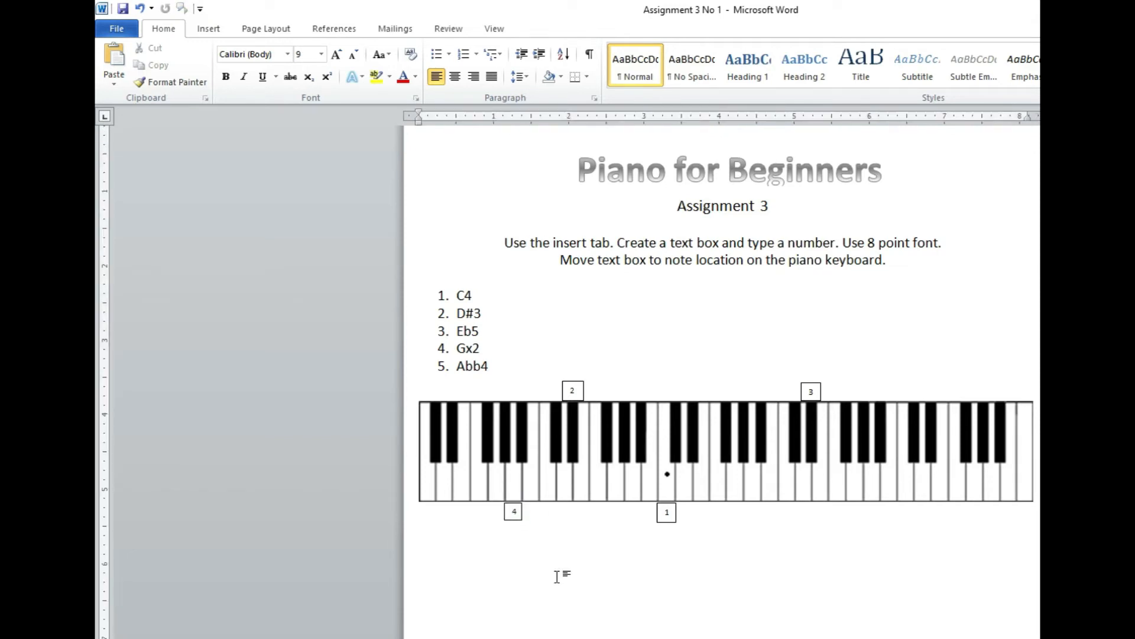
Insert another Simple Text Box containing only the number 5 in 8-point font.
{"action": "left_click", "coordinate": [210, 29]}
{"action": "left_click", "coordinate": [760, 62]}
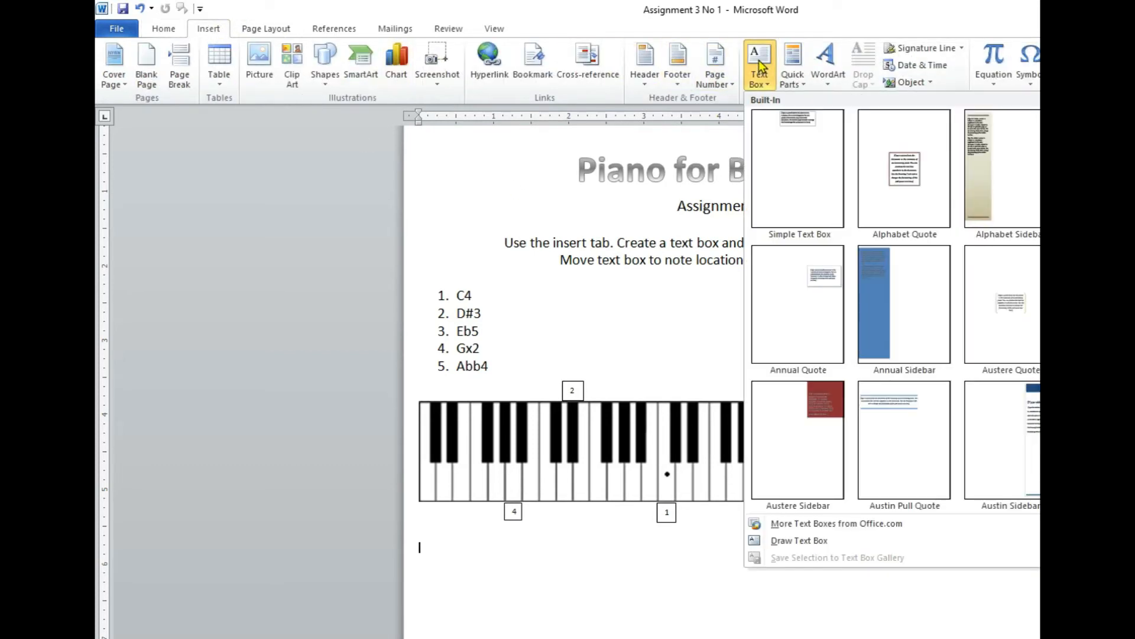
{"action": "left_click", "coordinate": [806, 184]}
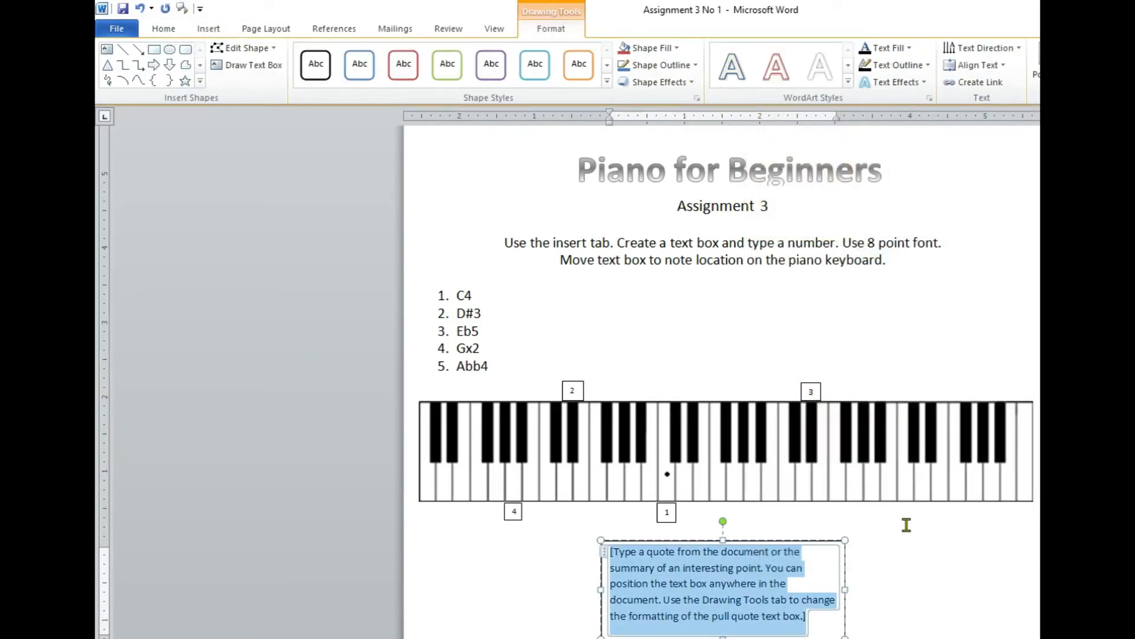
{"action": "key", "text": "Delete"}
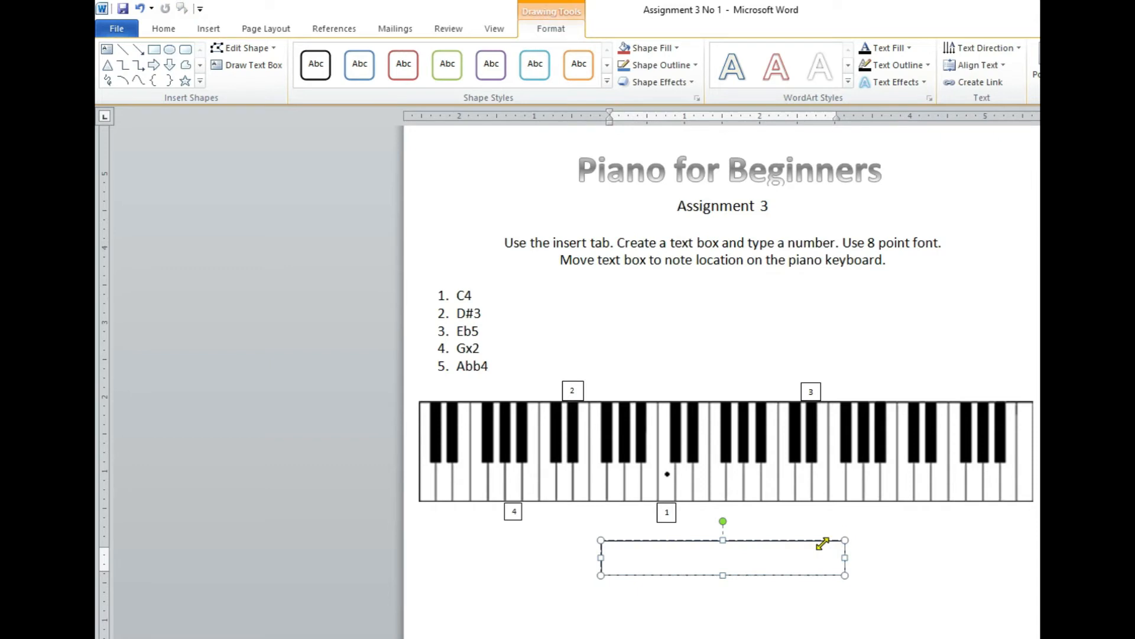
{"action": "left_click", "coordinate": [171, 30]}
{"action": "left_click", "coordinate": [321, 54]}
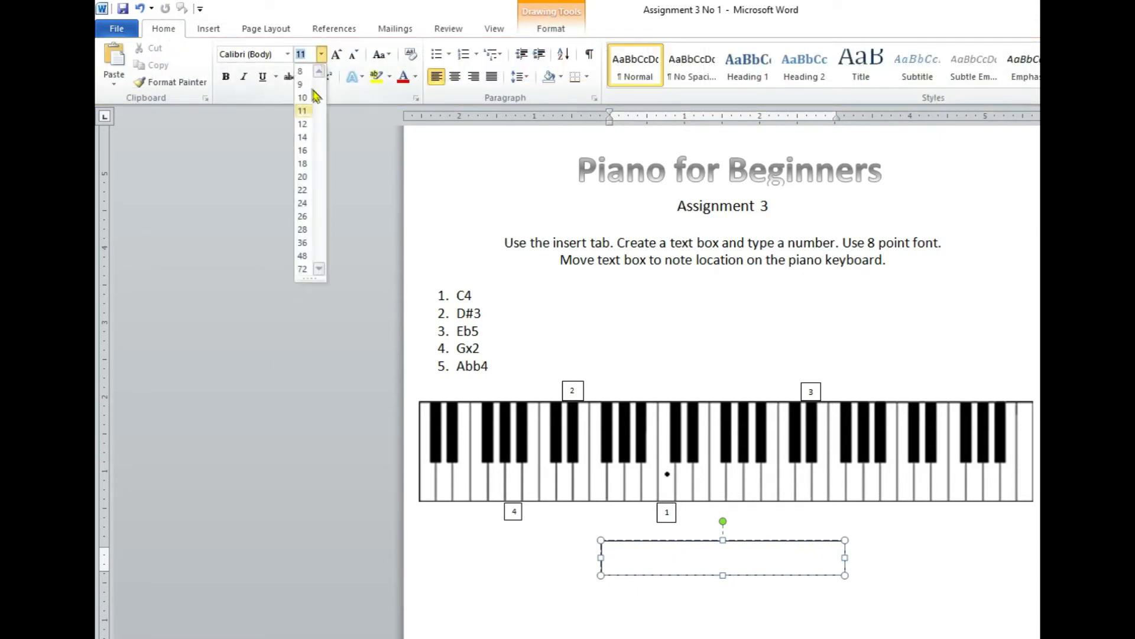
{"action": "left_click", "coordinate": [301, 71]}
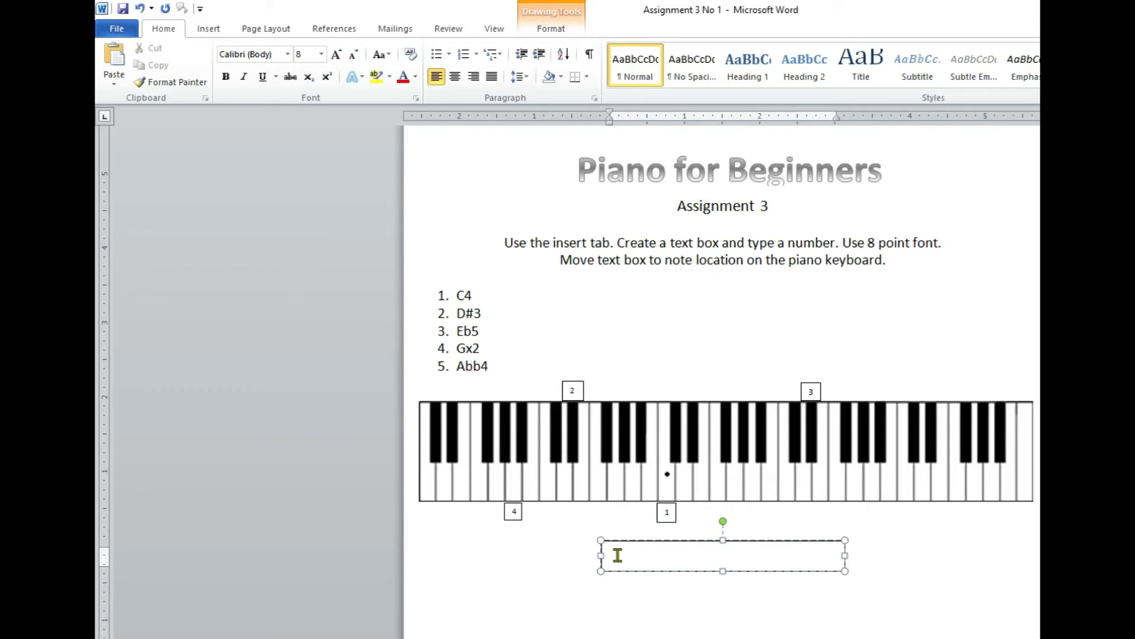
{"action": "type", "text": "5"}
Shrink the number 5 text box to fit its digit and place it below the white key for Abb4.
{"action": "left_click_drag", "start_coordinate": [845, 573], "coordinate": [622, 561]}
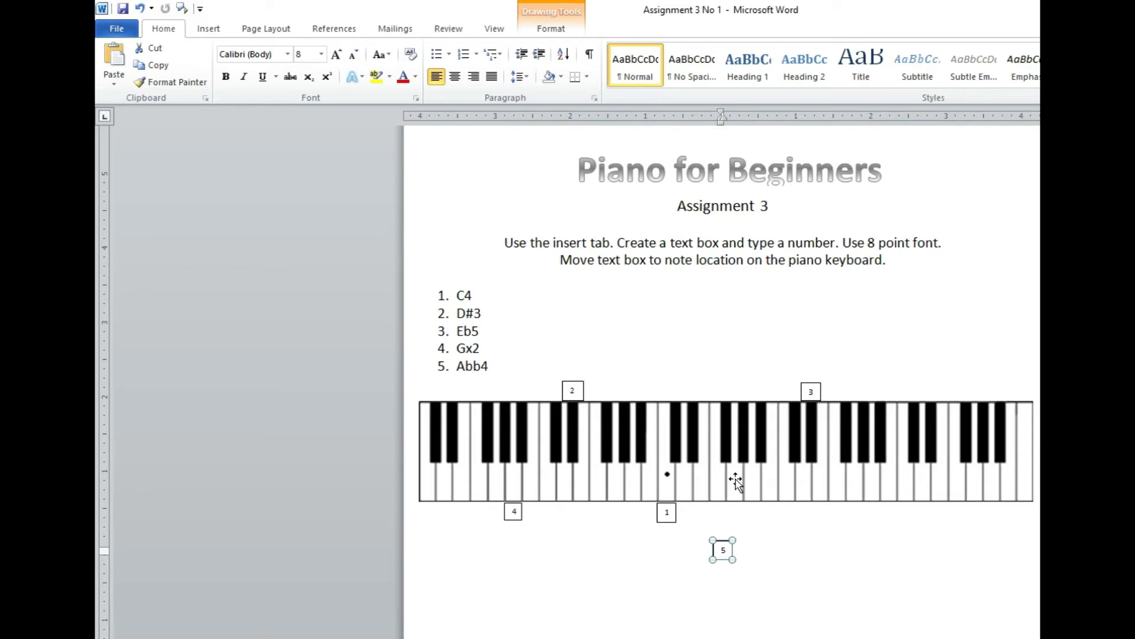
{"action": "left_click_drag", "start_coordinate": [723, 547], "coordinate": [735, 509]}
{"action": "left_click", "coordinate": [819, 585]}
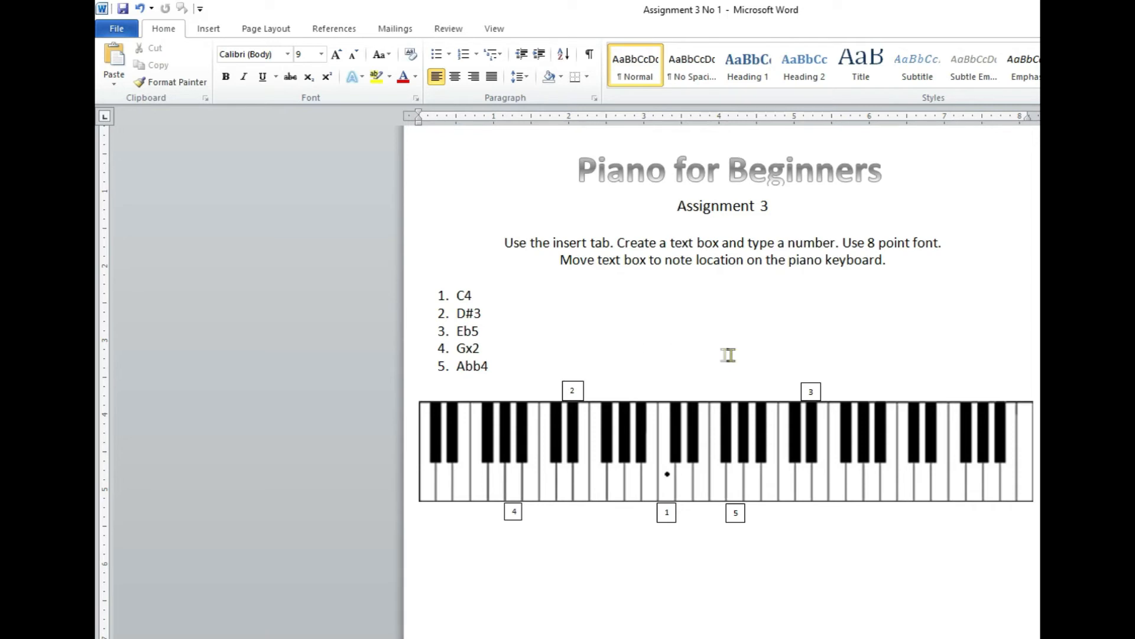
Move the number 2 text box straight up to leave a gap above the D#3 black key.
{"action": "left_click", "coordinate": [573, 390]}
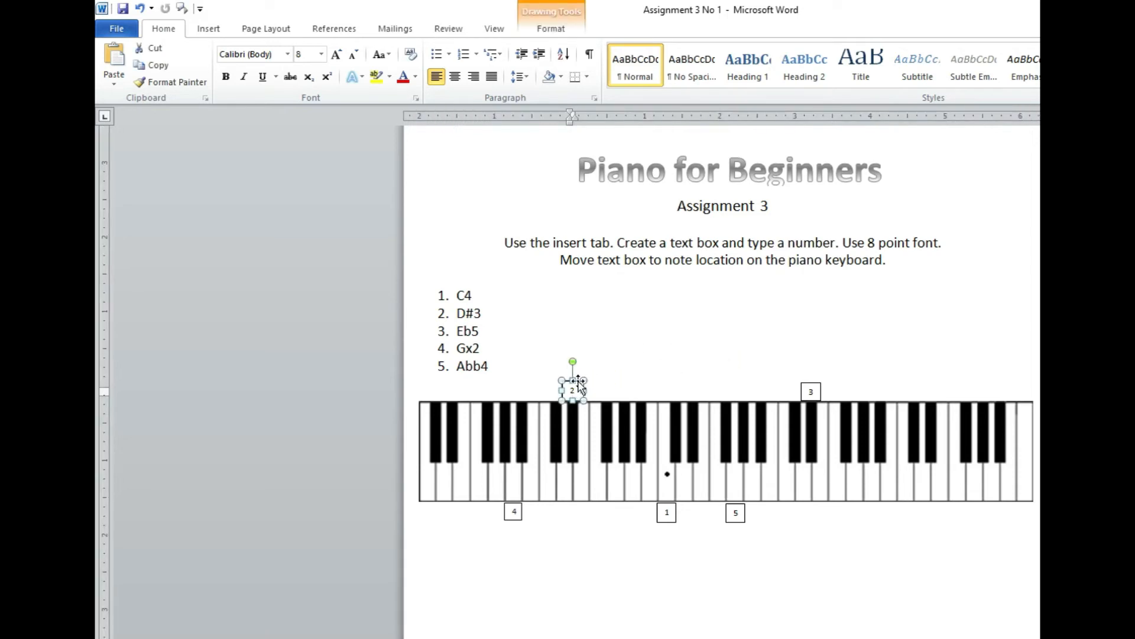
{"action": "left_click_drag", "start_coordinate": [578, 383], "coordinate": [580, 362]}
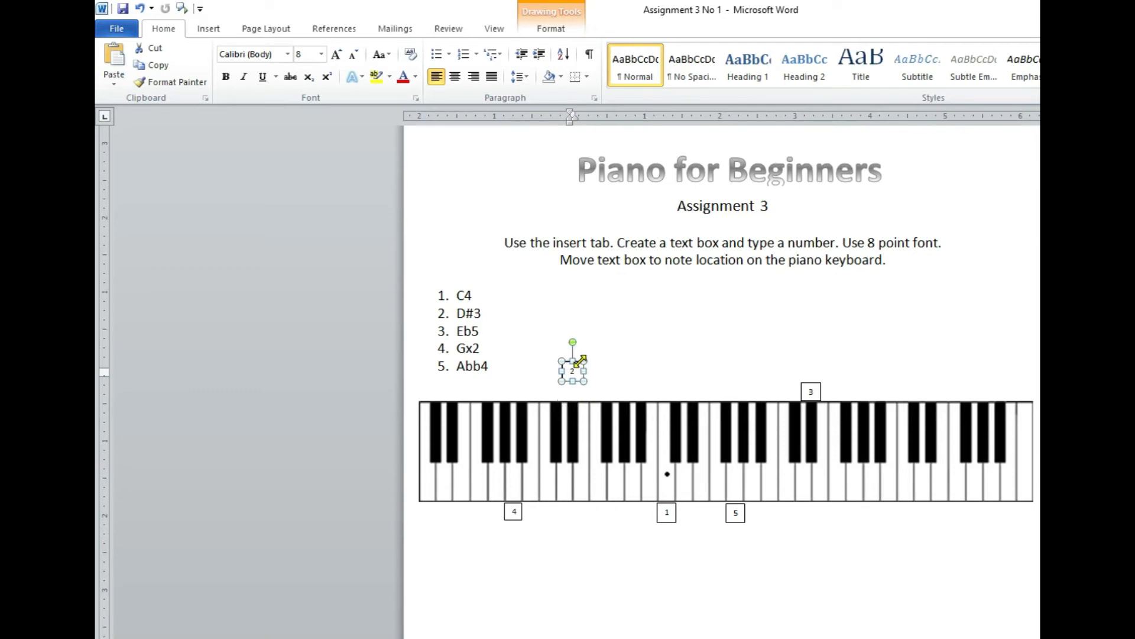
{"action": "left_click", "coordinate": [661, 363]}
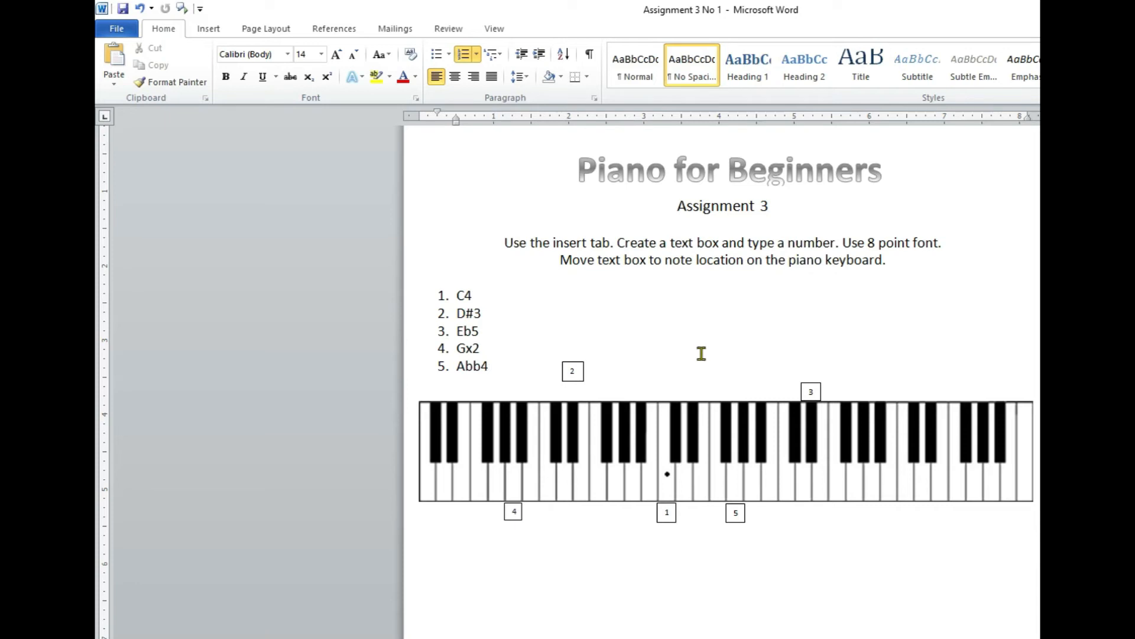
Draw a short vertical line arrow pointing down and place it between the number 2 text box and the D#3 black key.
{"action": "left_click", "coordinate": [210, 29]}
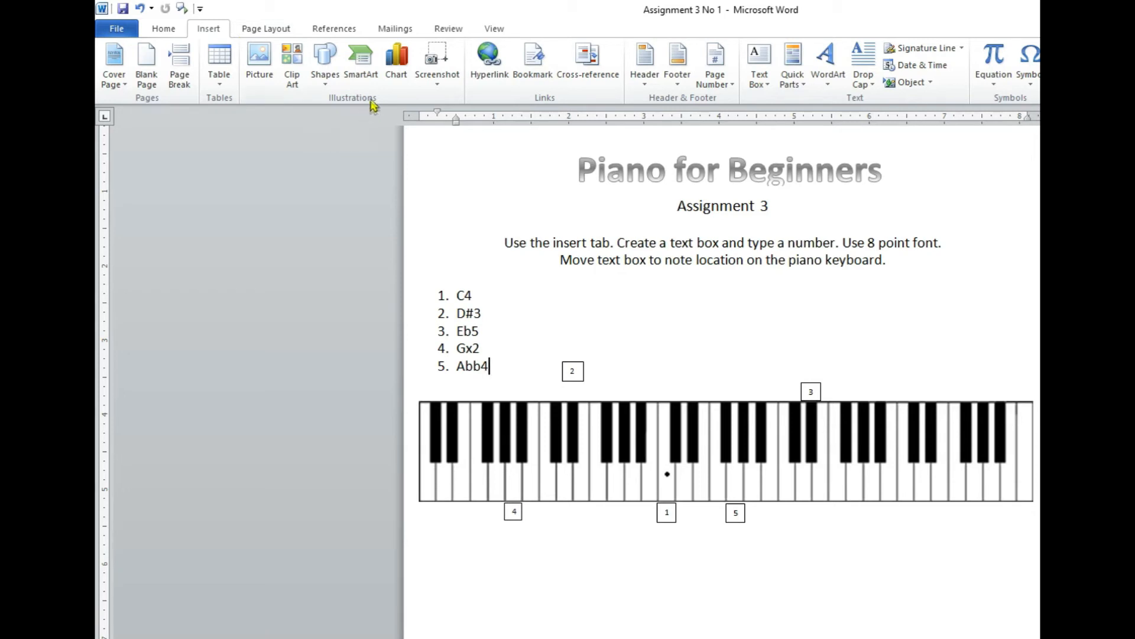
{"action": "left_click", "coordinate": [325, 65]}
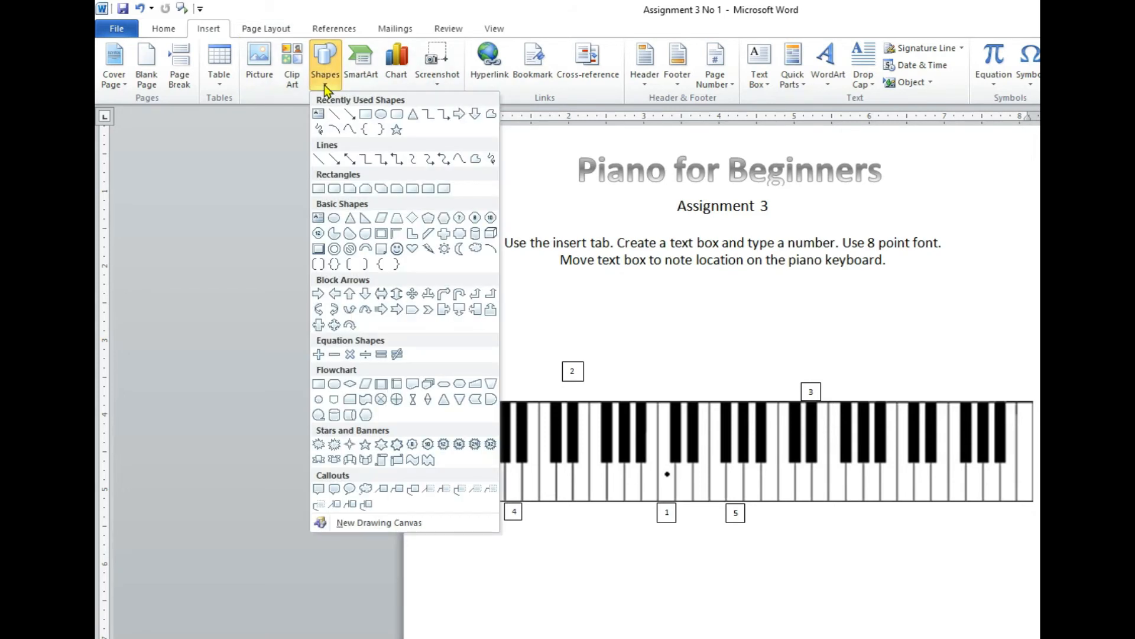
{"action": "left_click", "coordinate": [350, 114]}
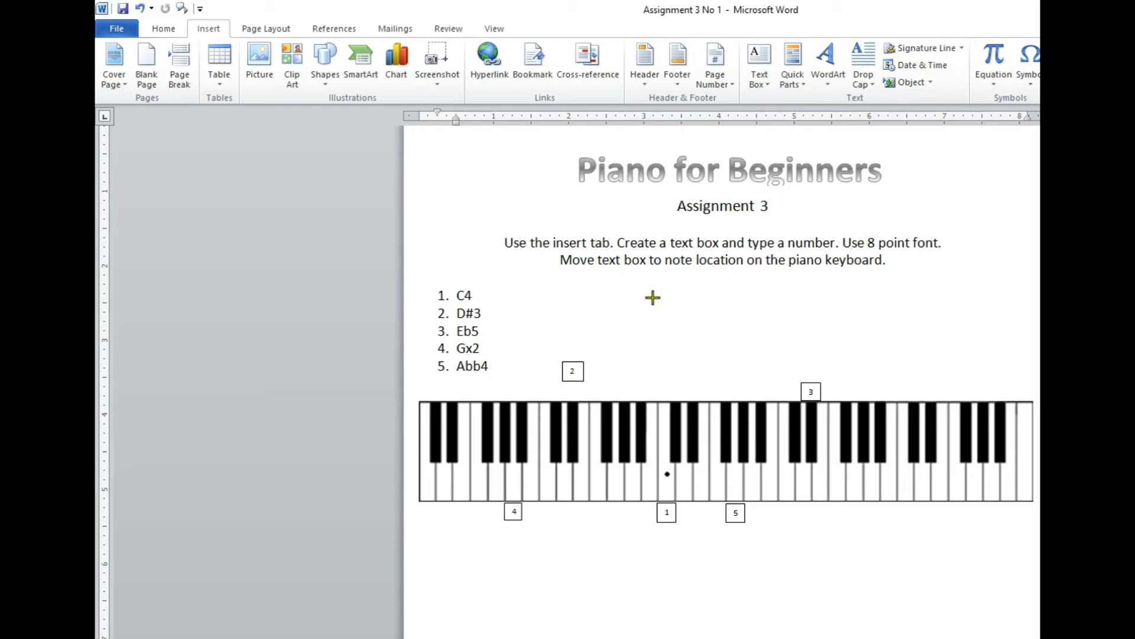
{"action": "left_click_drag", "start_coordinate": [653, 297], "coordinate": [728, 371]}
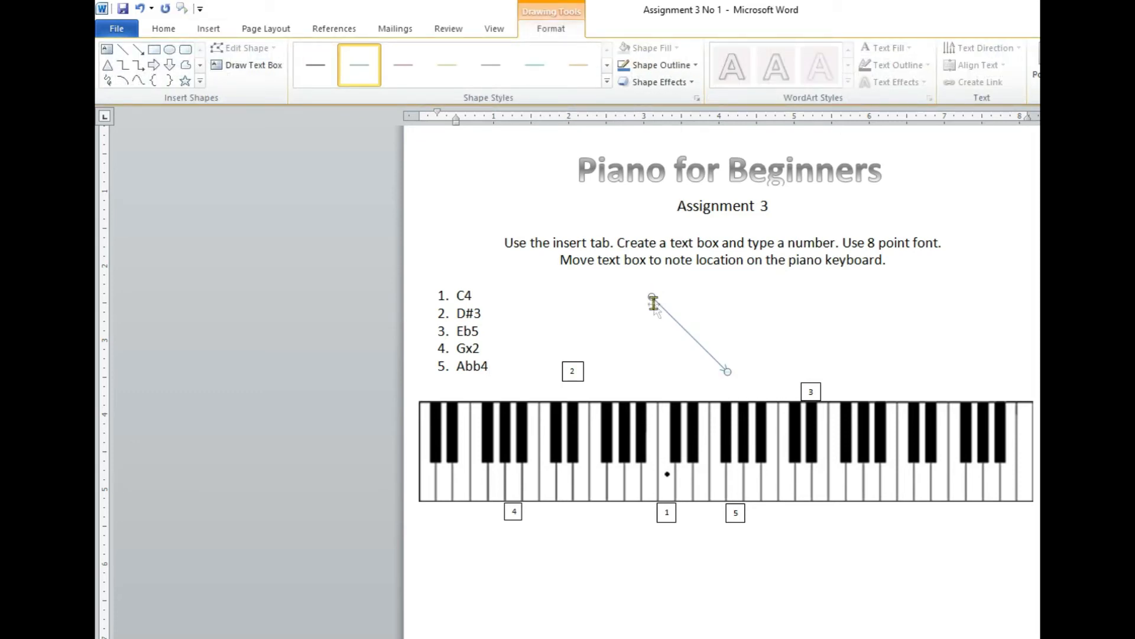
{"action": "left_click_drag", "start_coordinate": [728, 372], "coordinate": [653, 329]}
{"action": "left_click_drag", "start_coordinate": [653, 319], "coordinate": [653, 318]}
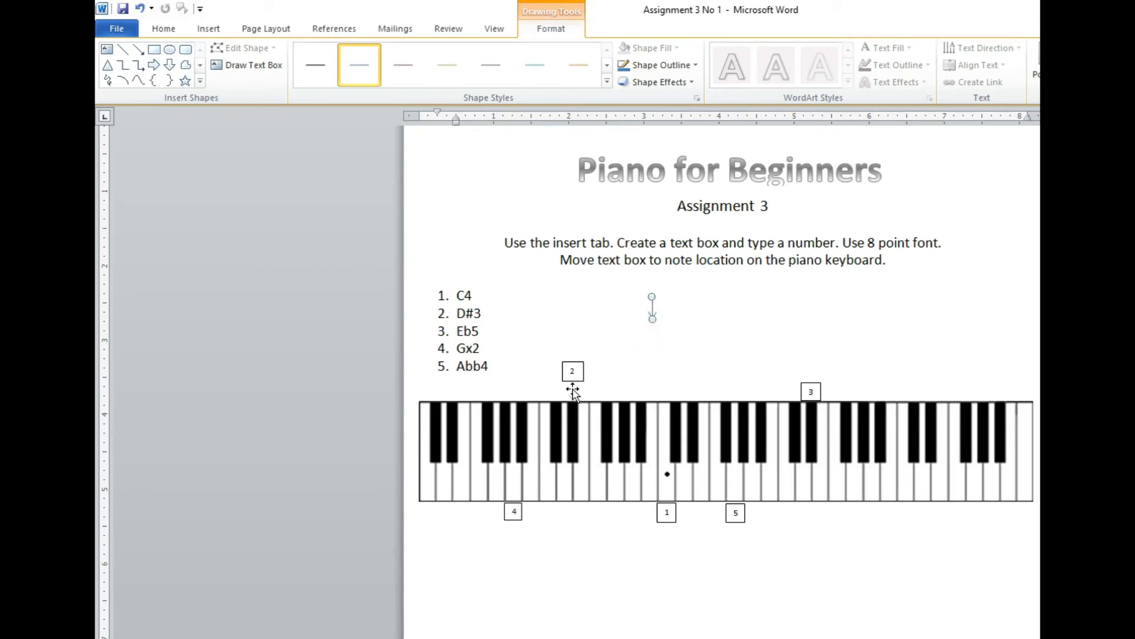
{"action": "left_click_drag", "start_coordinate": [572, 390], "coordinate": [573, 389]}
{"action": "left_click", "coordinate": [697, 354]}
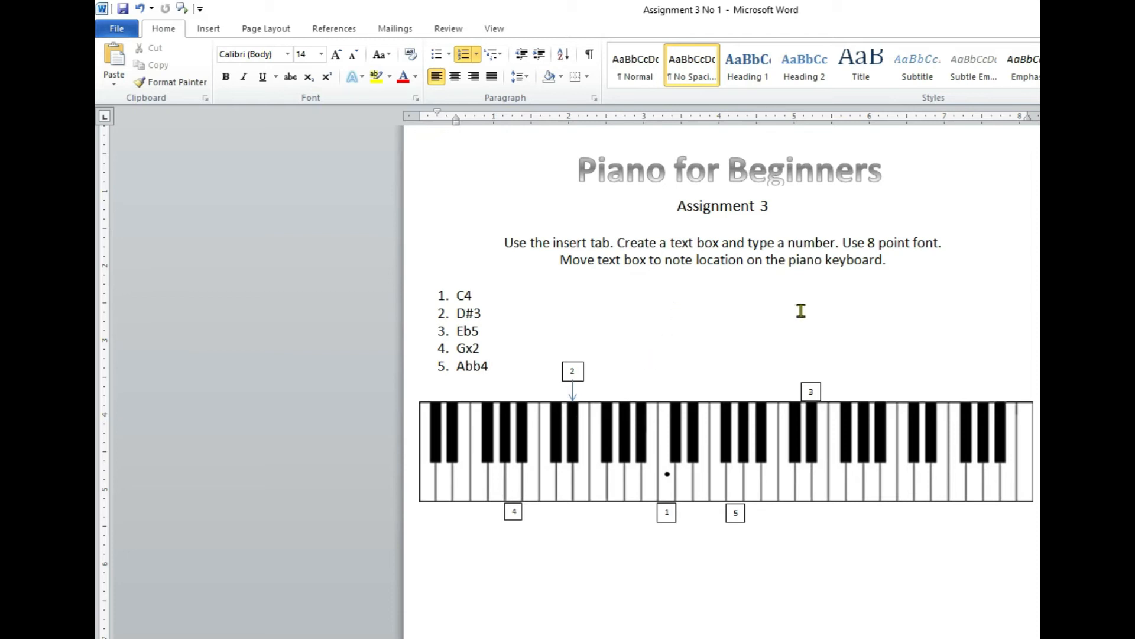
Move the number 3 text box straight up to leave a gap above the Eb5 black key.
{"action": "left_click", "coordinate": [810, 389]}
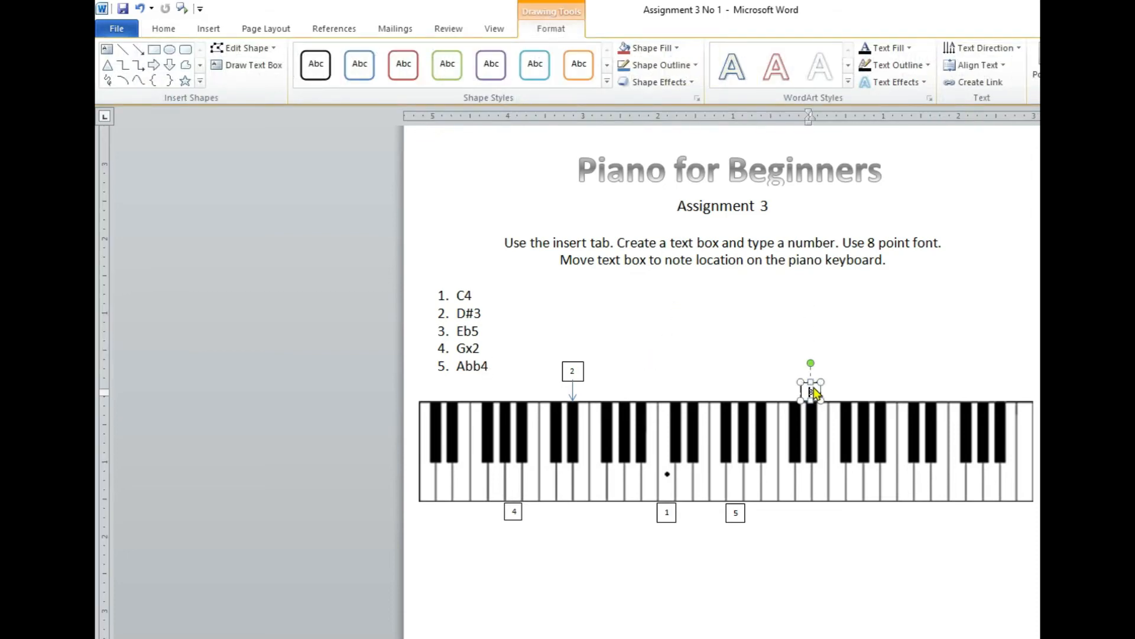
{"action": "left_click_drag", "start_coordinate": [814, 387], "coordinate": [811, 362]}
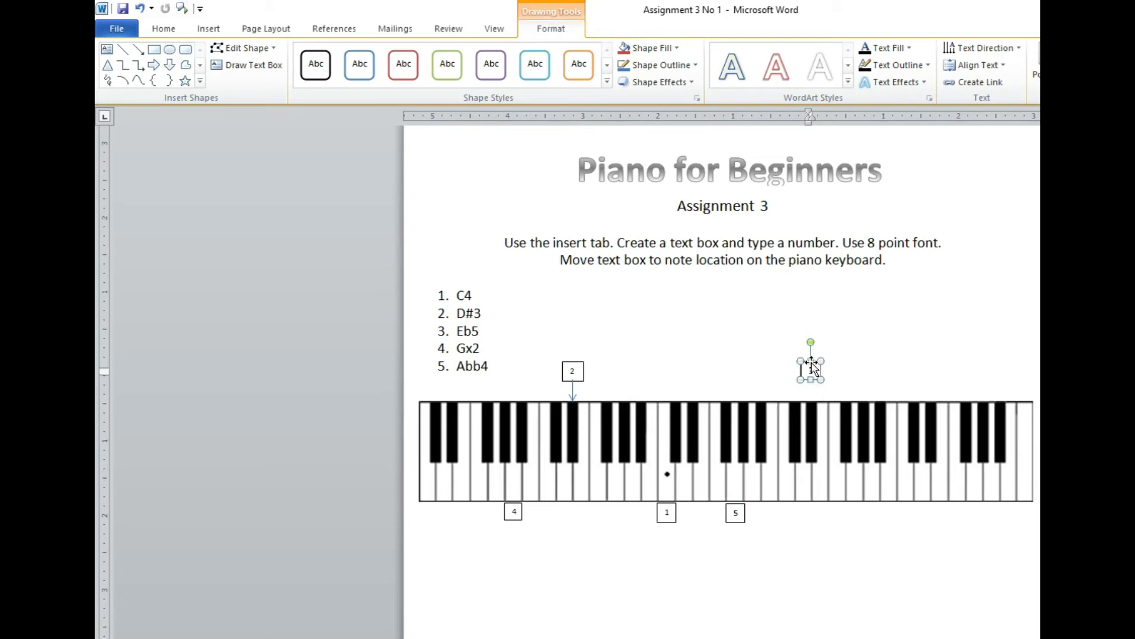
{"action": "left_click", "coordinate": [879, 353]}
Draw another short downward line arrow and place it between the number 3 text box and the Eb5 black key.
{"action": "left_click", "coordinate": [209, 30]}
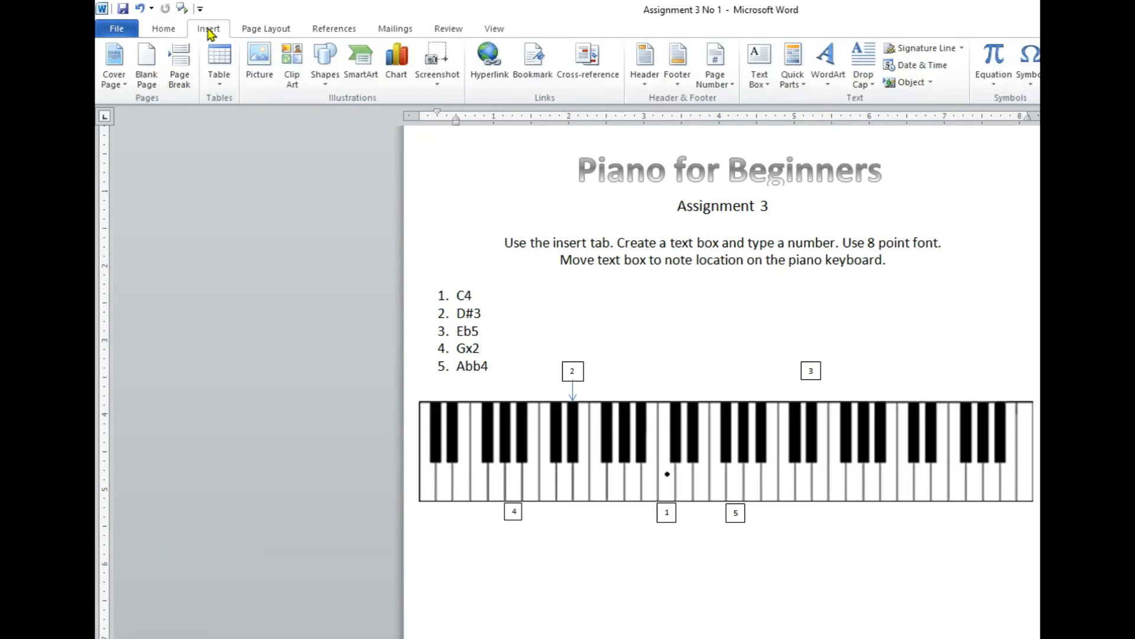
{"action": "left_click", "coordinate": [327, 86]}
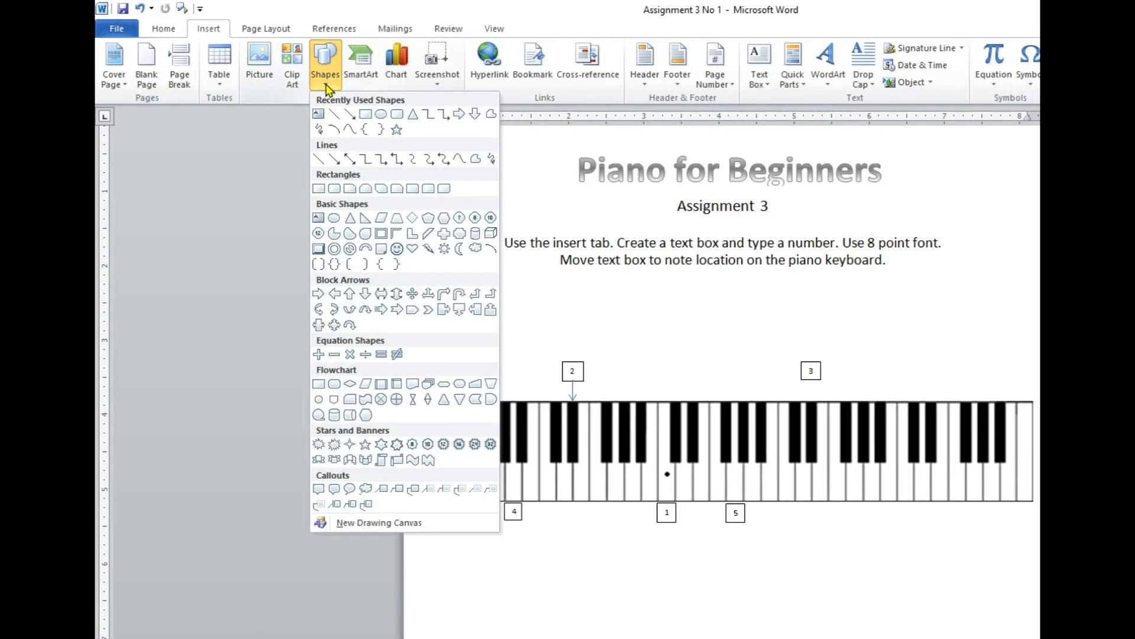
{"action": "left_click", "coordinate": [350, 115]}
{"action": "mouse_move", "coordinate": [833, 290]}
{"action": "left_mouse_down"}
{"action": "mouse_move", "coordinate": [909, 365]}
{"action": "mouse_move", "coordinate": [840, 325]}
{"action": "left_mouse_up"}
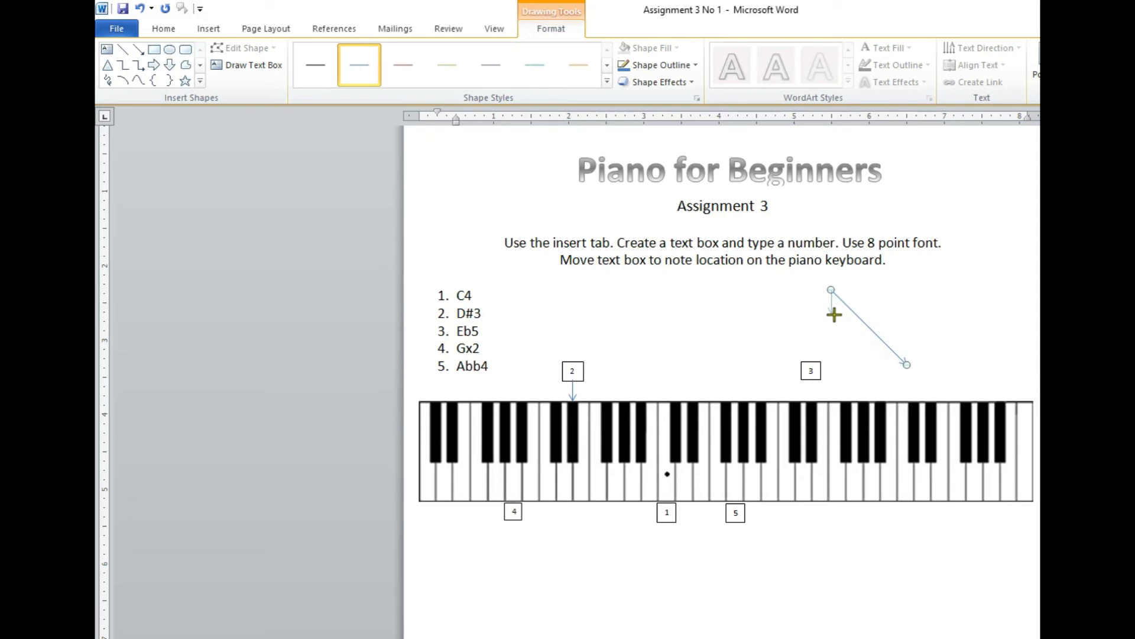
{"action": "left_click_drag", "start_coordinate": [834, 315], "coordinate": [828, 343]}
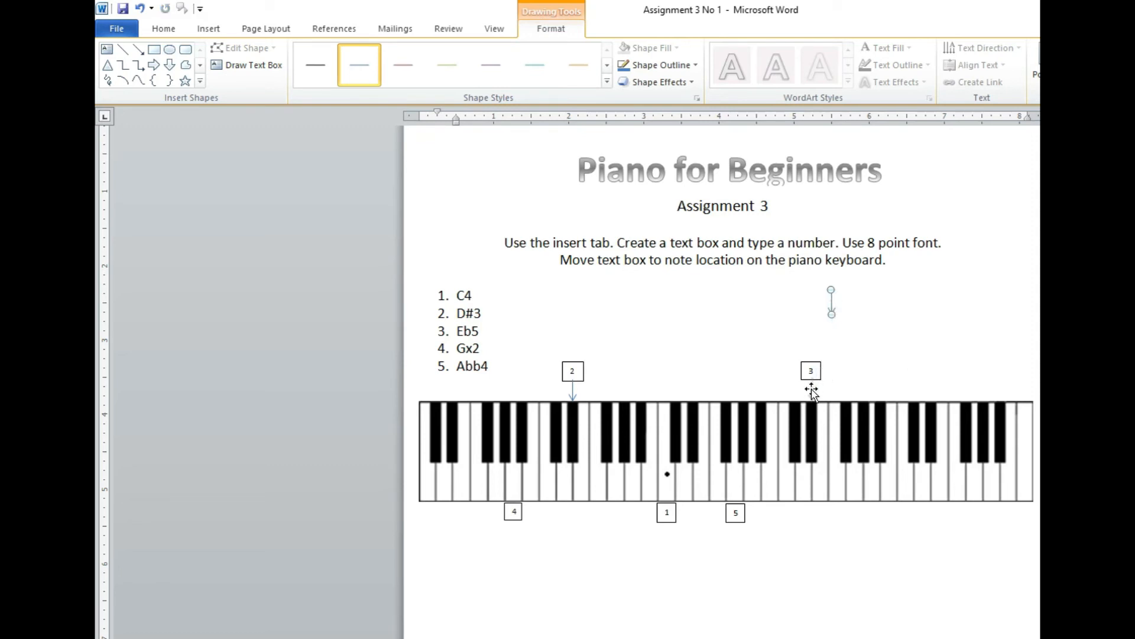
{"action": "left_click_drag", "start_coordinate": [812, 390], "coordinate": [812, 393]}
{"action": "left_click", "coordinate": [931, 340]}
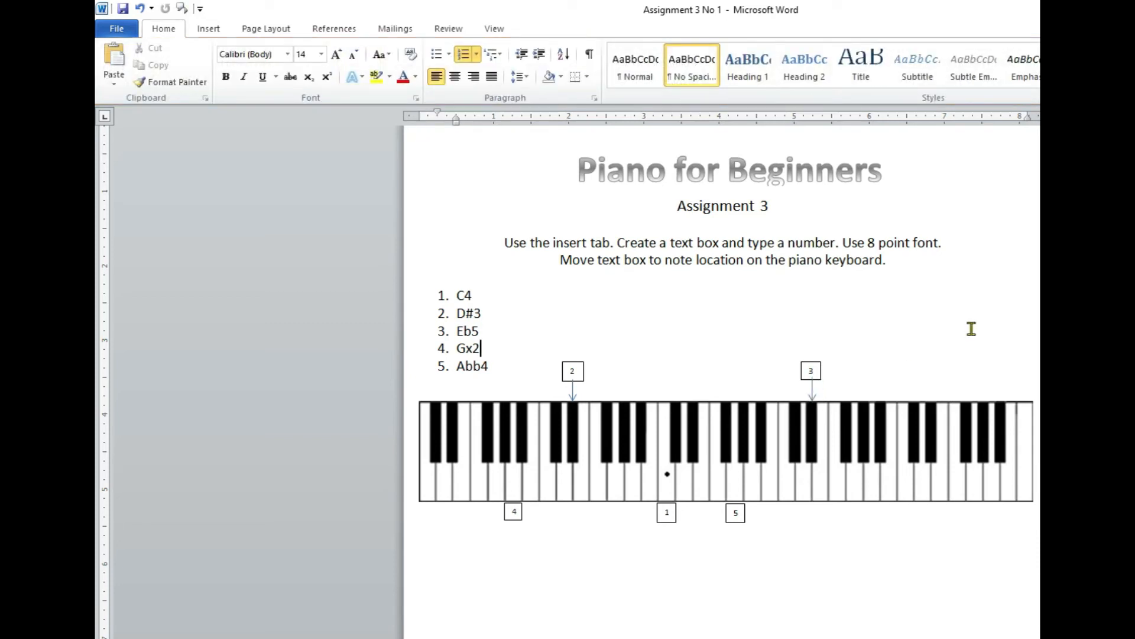